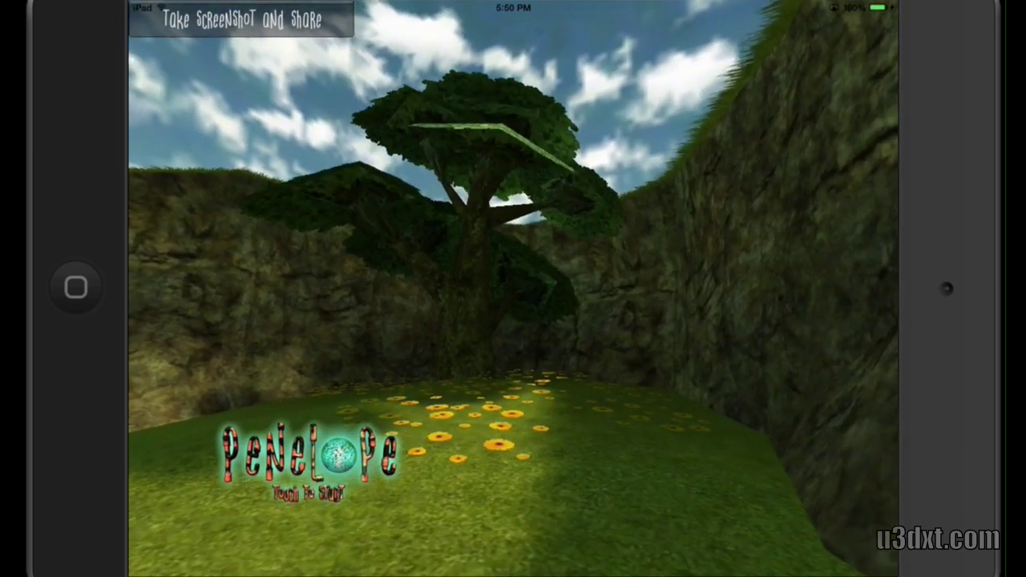
Tap 'Take Screenshot and Share' in the Penelope game on the iPad
click(241, 19)
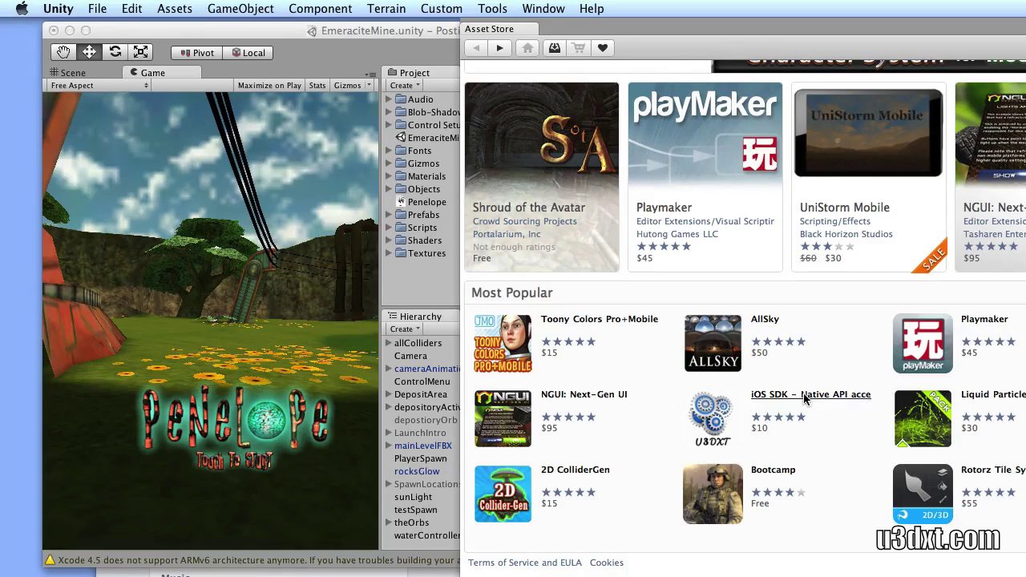
Import the U3DXT iOS SDK package from its Asset Store page, including all files
click(805, 396)
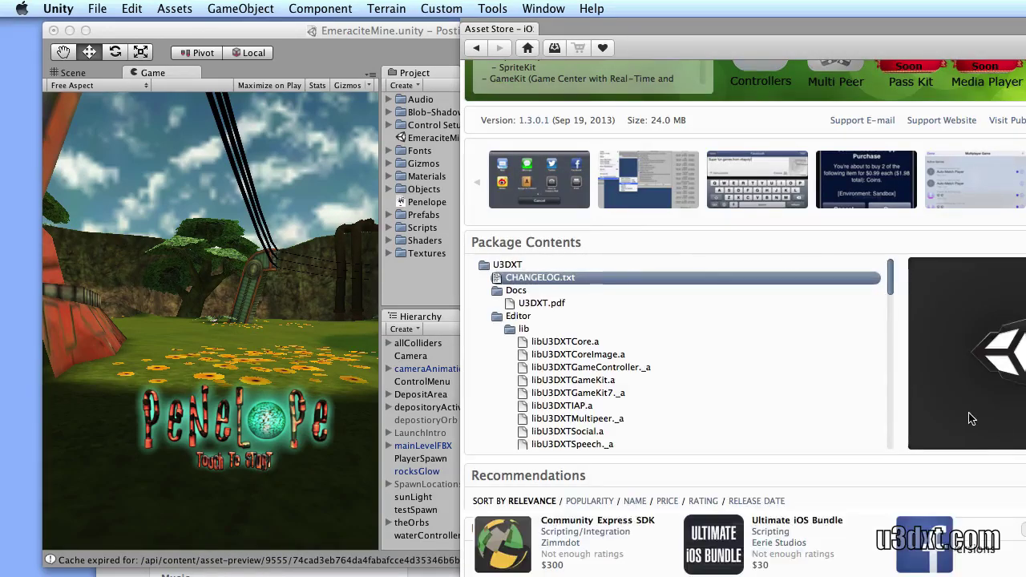
scroll(969, 419, up, 5)
click(521, 168)
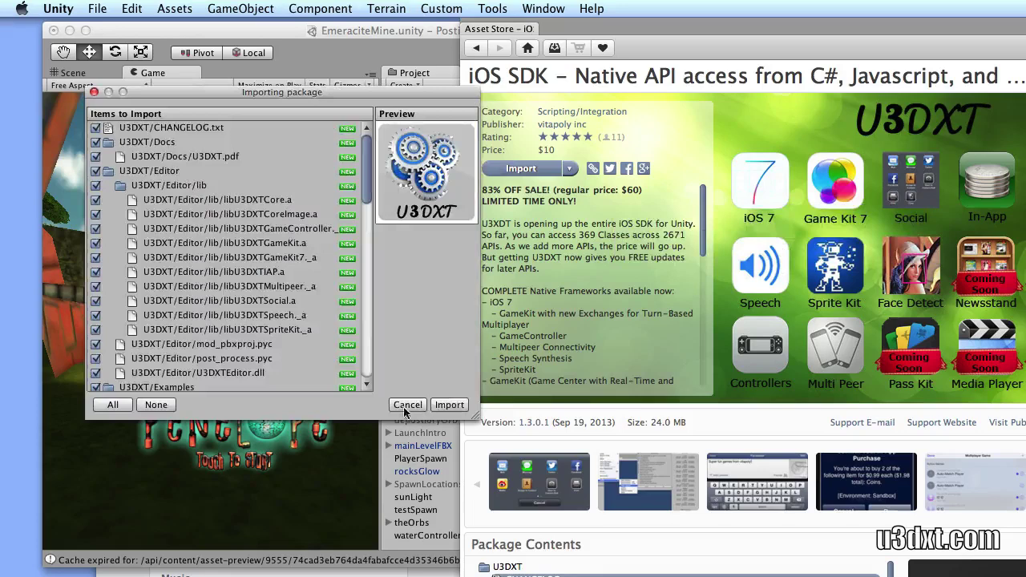
click(450, 405)
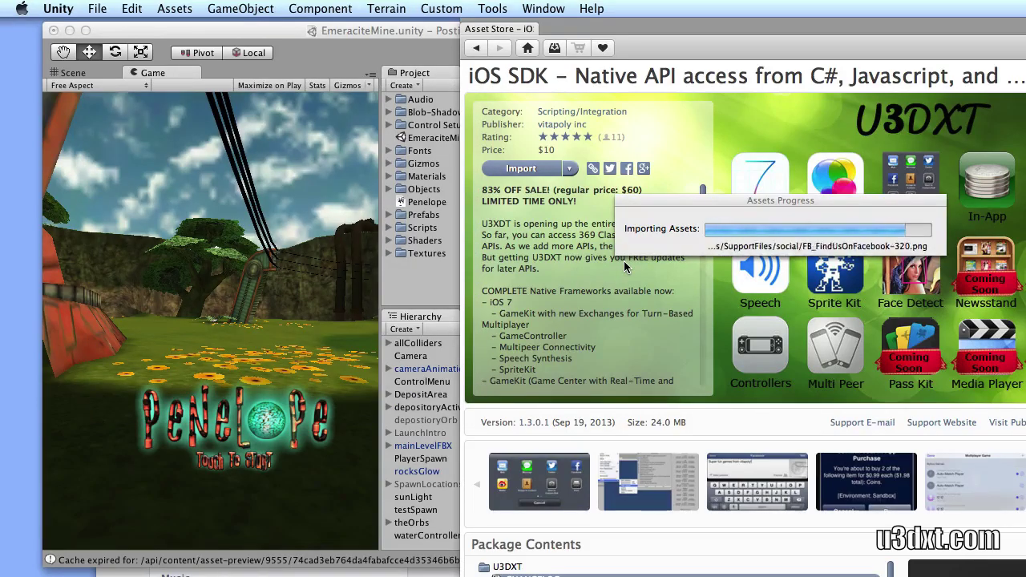
Create a C# script named TakescreenShot in the Project panel and open it in MonoDevelop
click(414, 286)
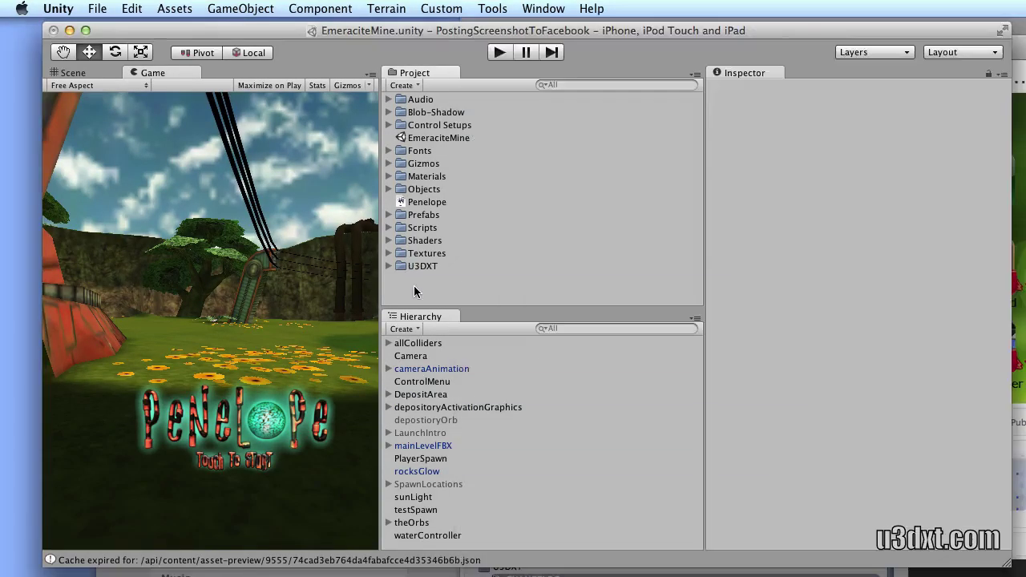
click(415, 267)
click(423, 286)
right_click(423, 285)
click(653, 333)
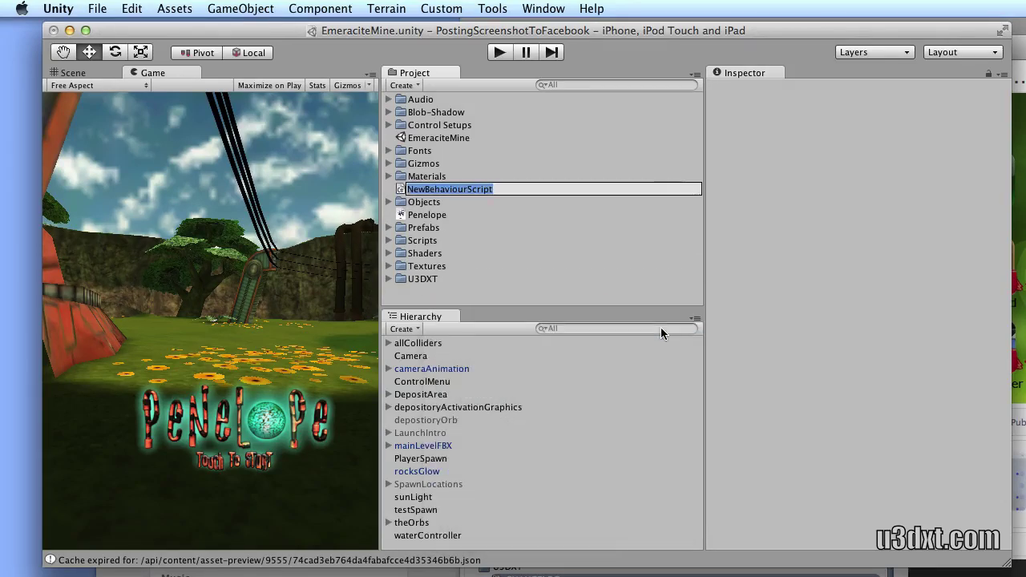
text(TakescreenShot)
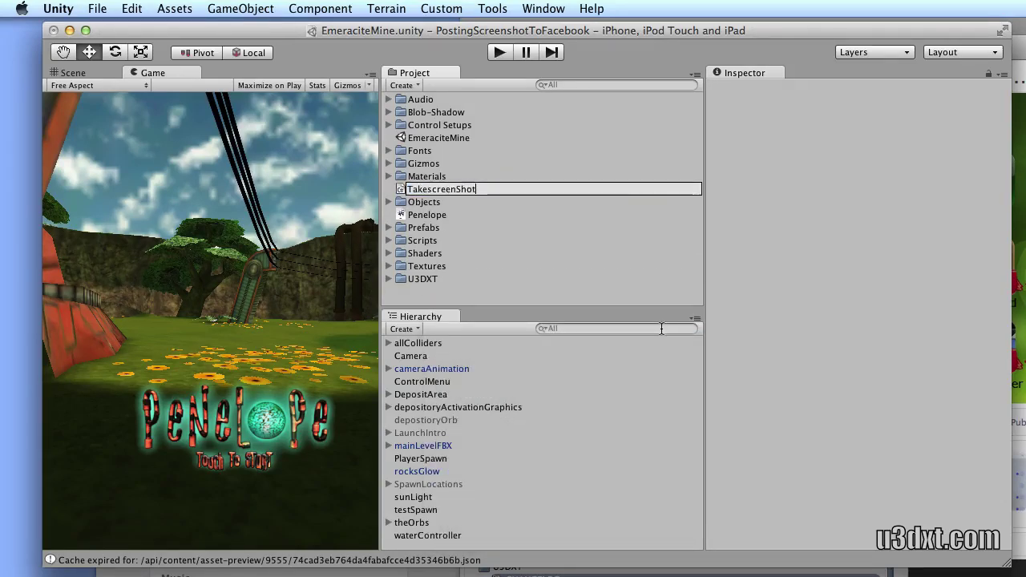
key(Return)
double_click(474, 255)
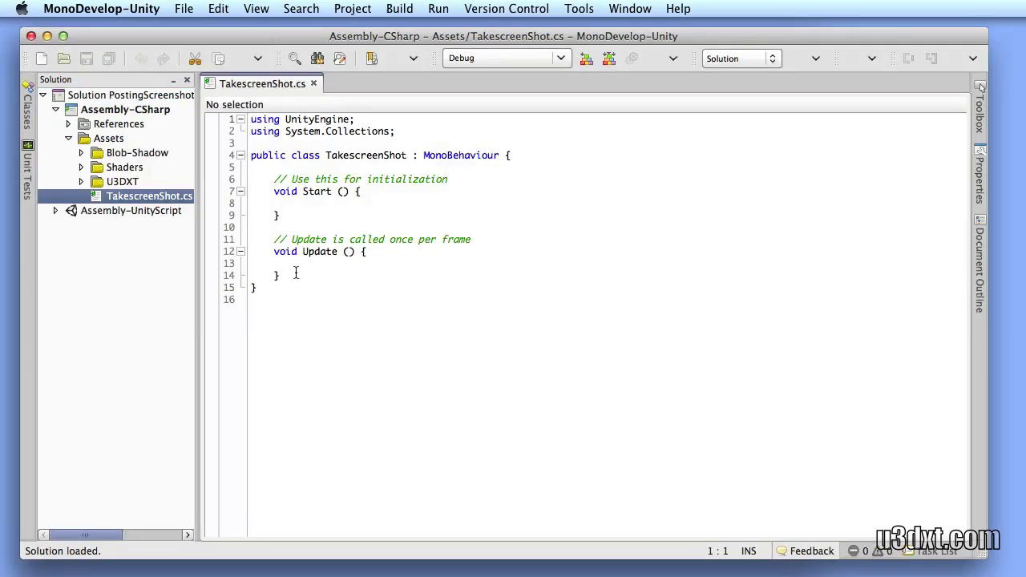
Replace the default Start and Update methods with an empty OnGUI() method
drag(296, 274, 257, 178)
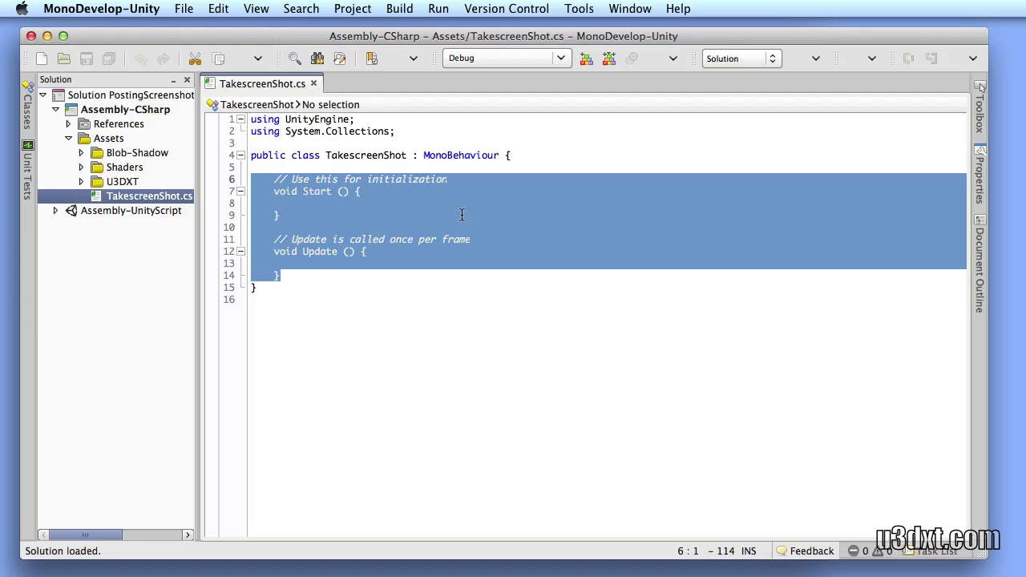
key(BackSpace)
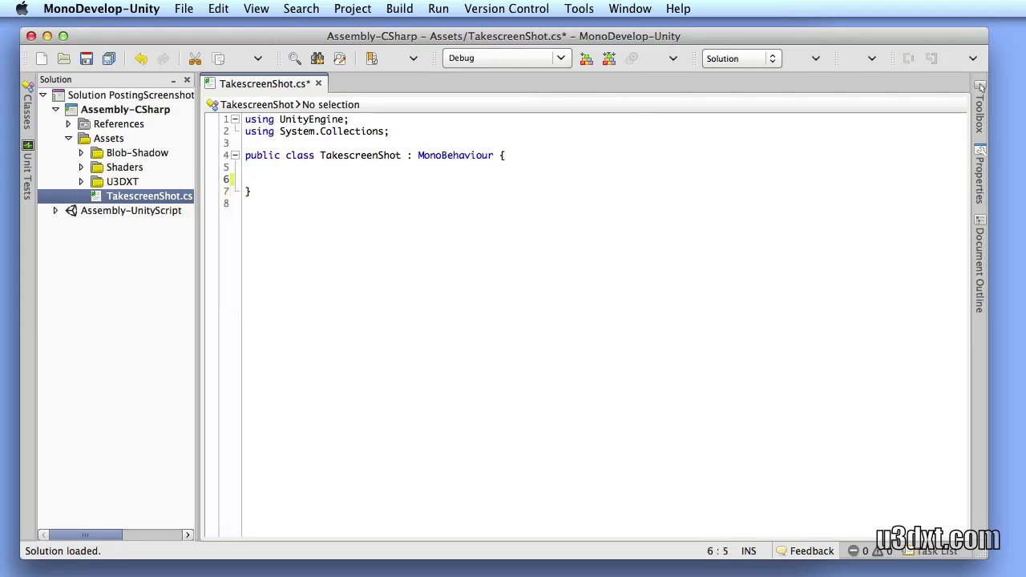
text(void OnGUI())
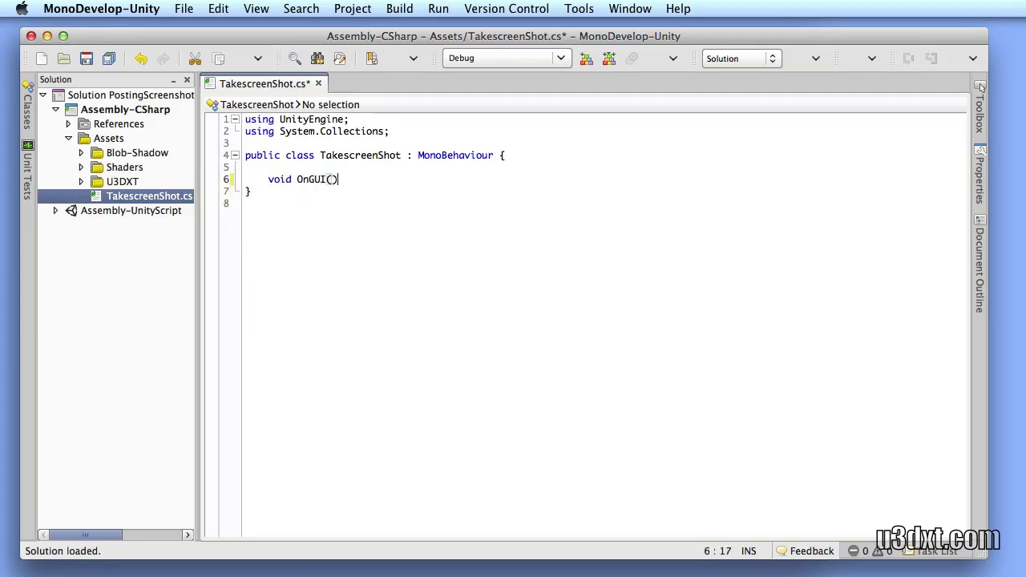
key(Return)
text({)
key(Return)
text(})
key(Return)
key(Return)
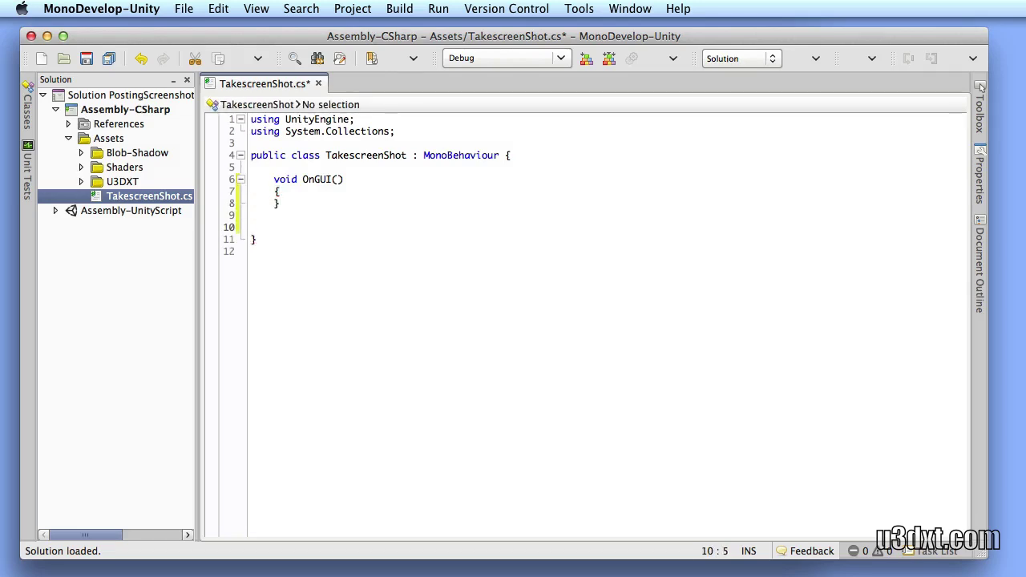
Add an empty OnPostRender() method below OnGUI
text(void)
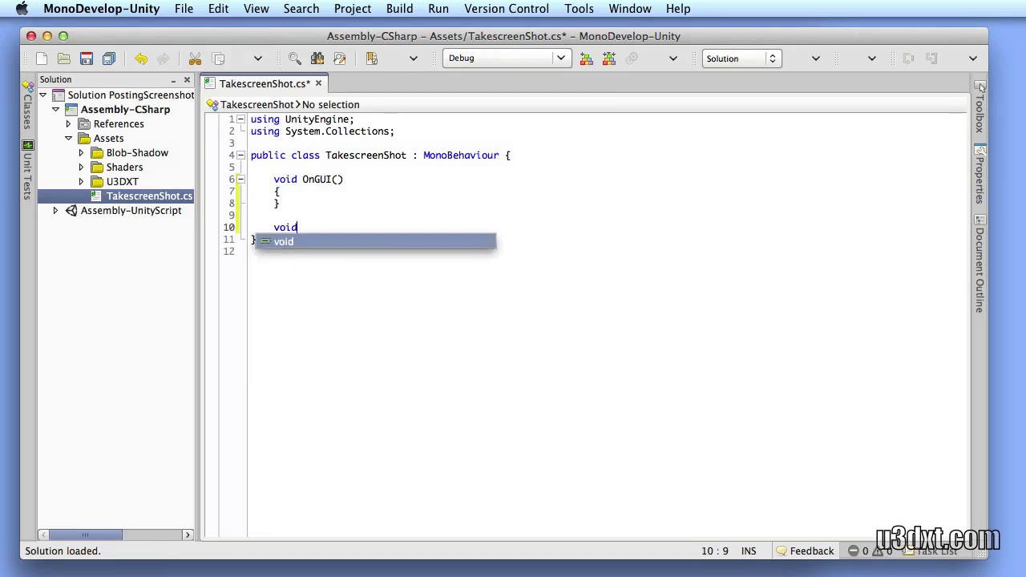
text( OnPostRender())
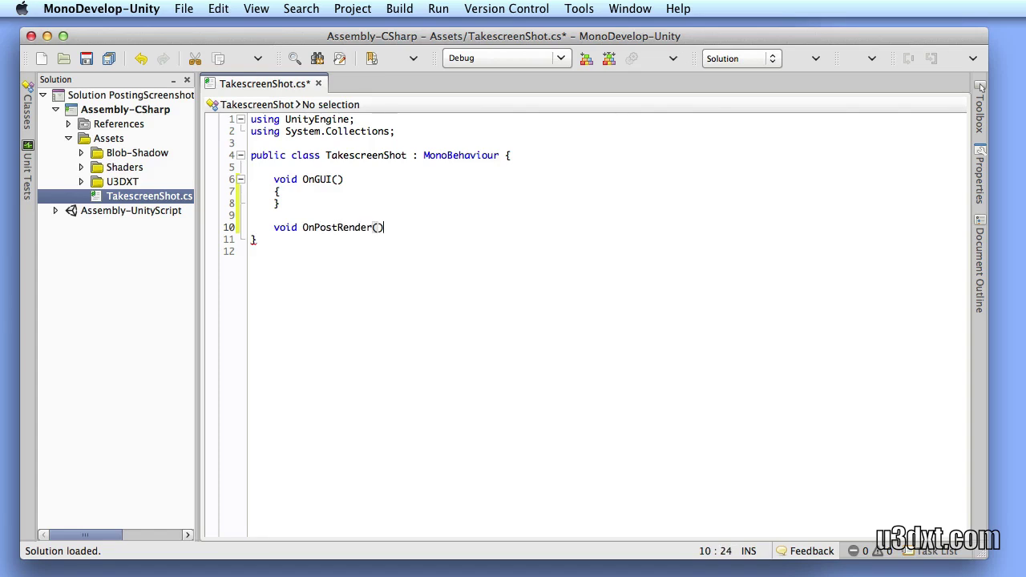
key(Return)
text({)
key(Return)
key(Up)
key(Up)
key(Up)
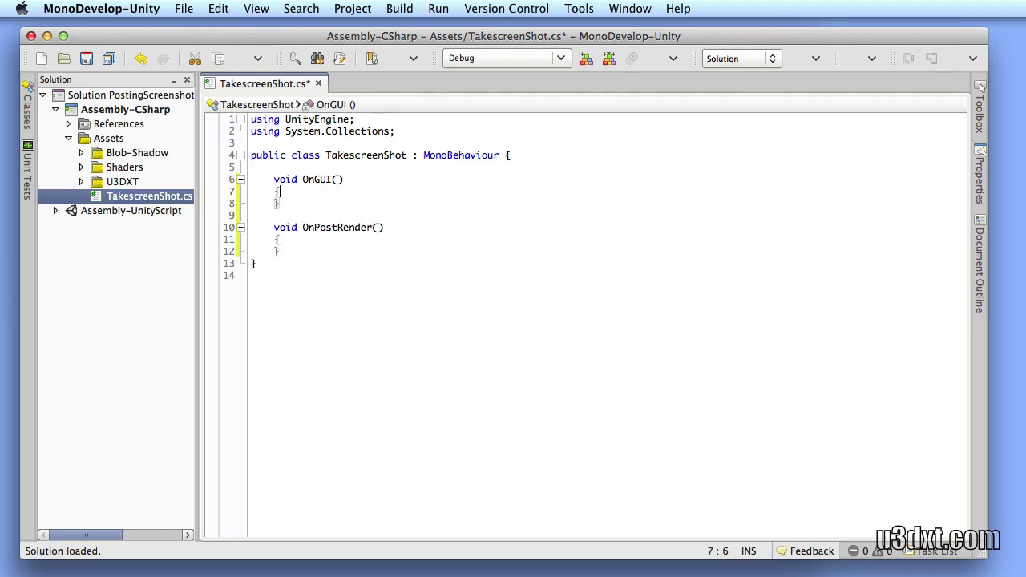
key(Return)
In OnGUI, add a 'Take Screenshot and Share' button at Rect(0,0,300,50) setting _capture = true
text(if ( )
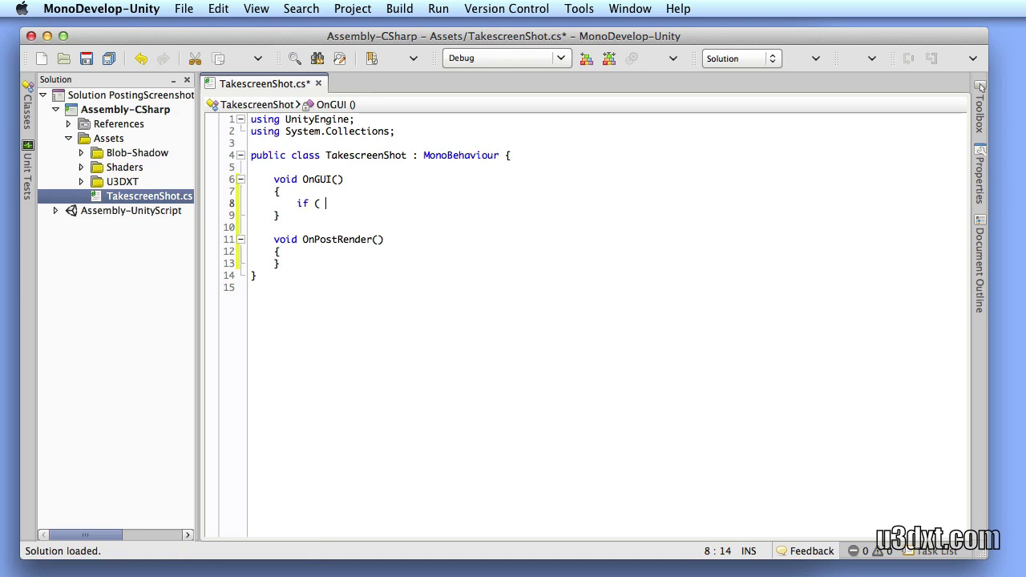
text(GUI.Bu)
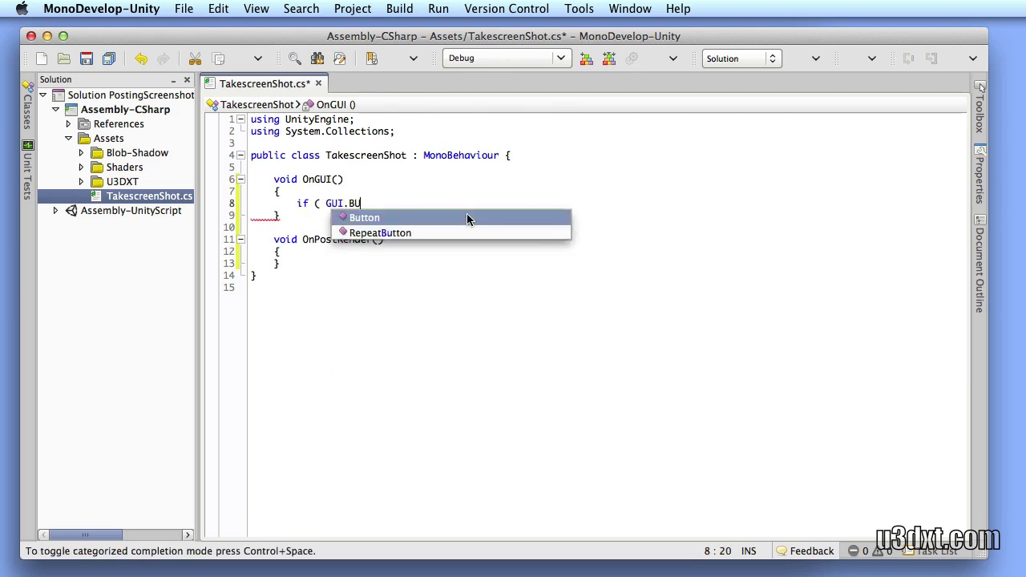
text(tton(new Rec)
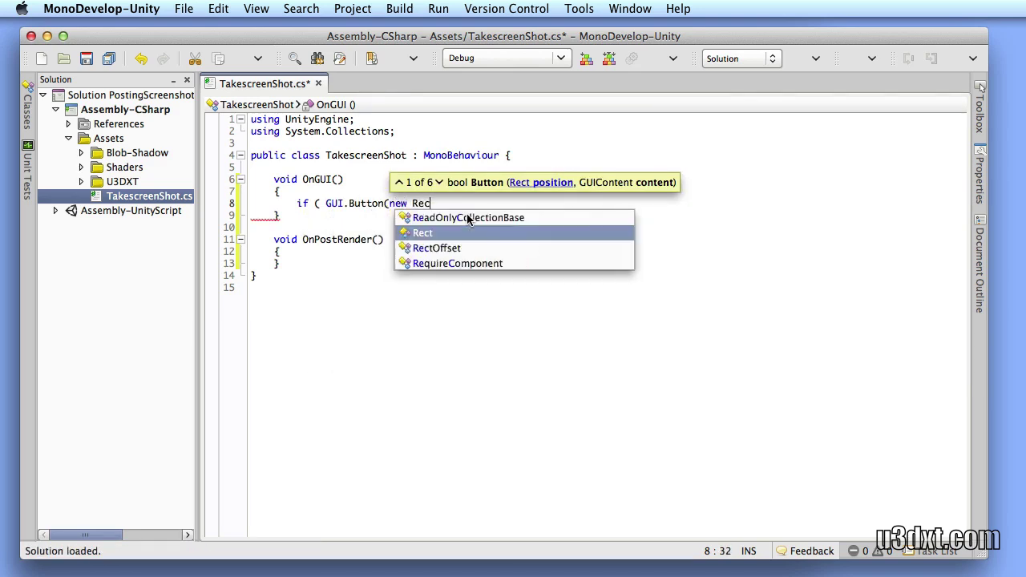
text(t(0,0,3)
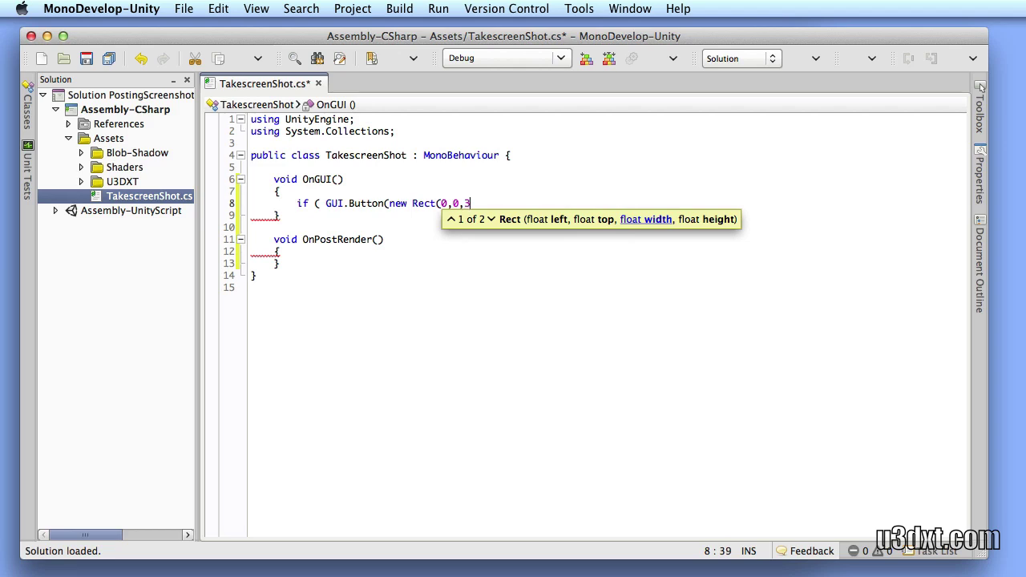
text(00,50)
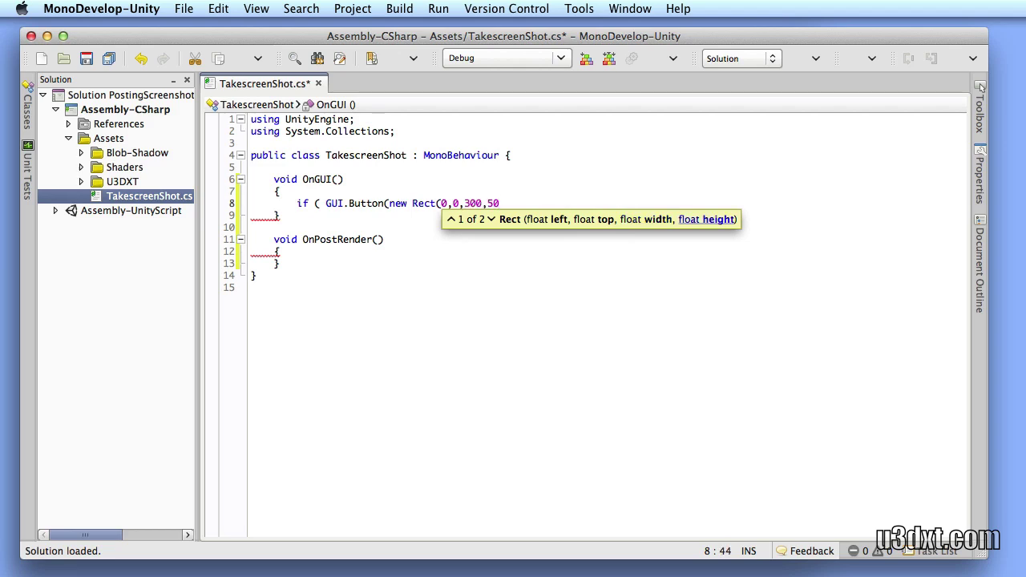
text(), "Take Scr)
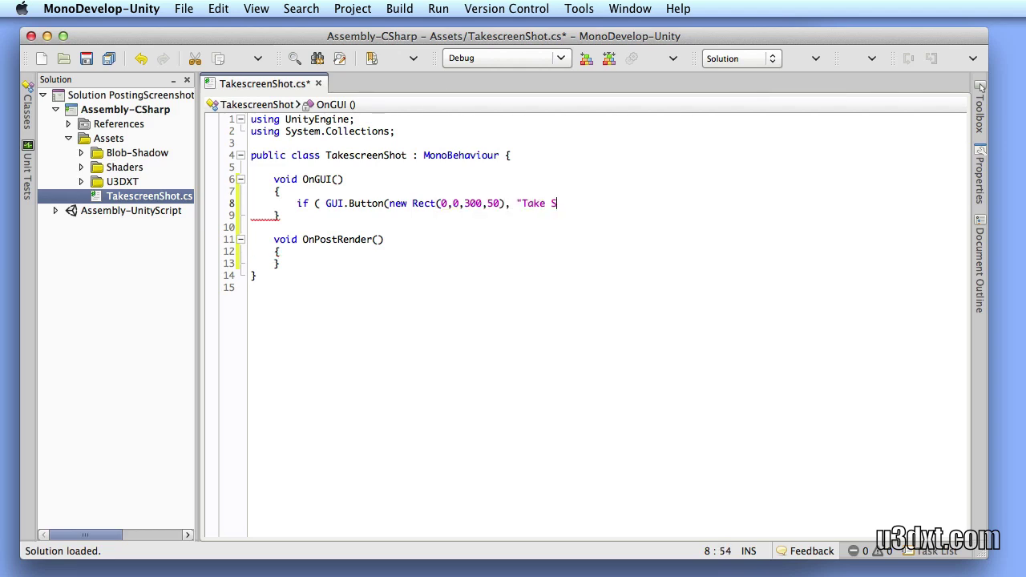
text(eenshot and Share")
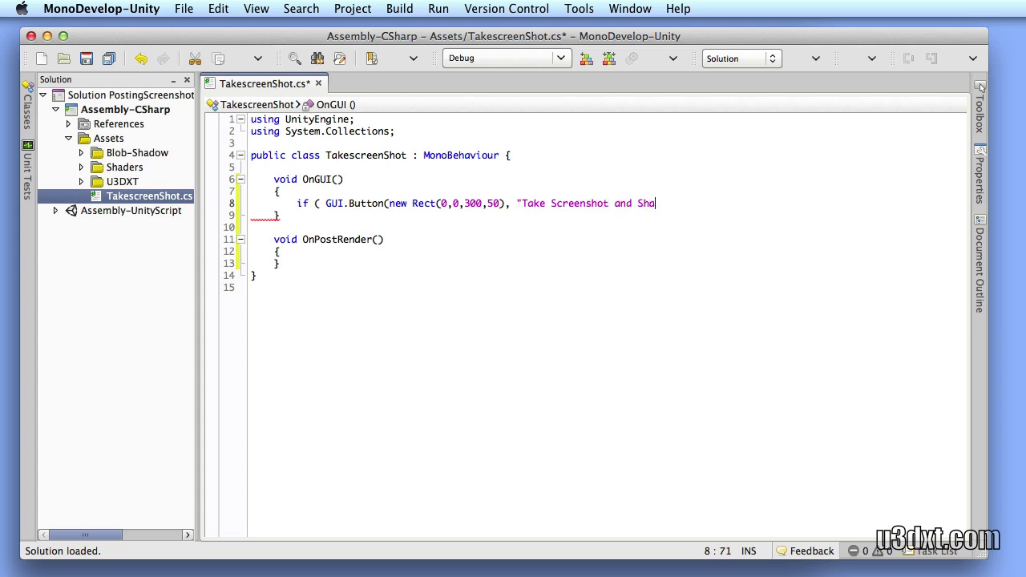
text())
key(Return)
text({)
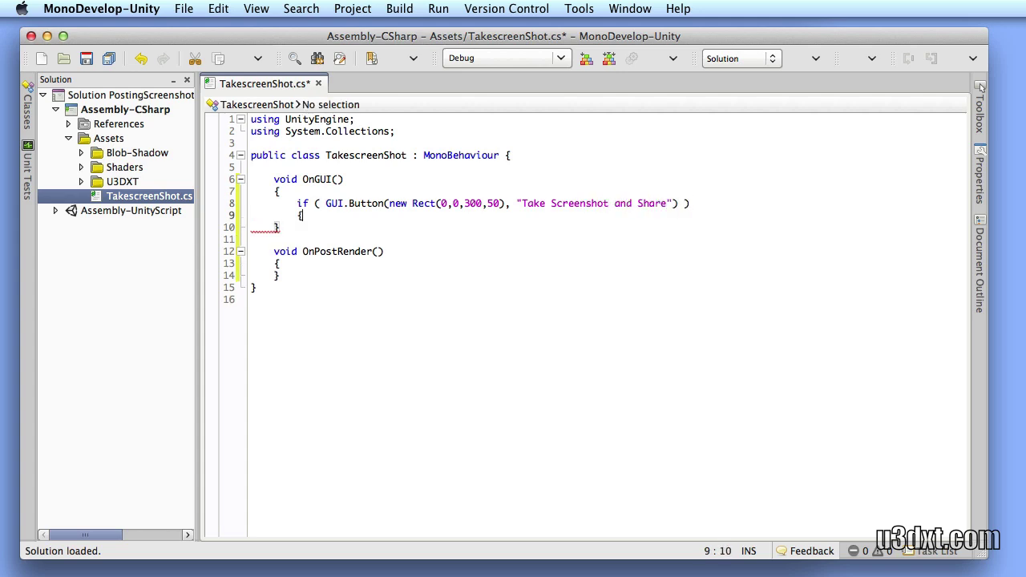
key(Return)
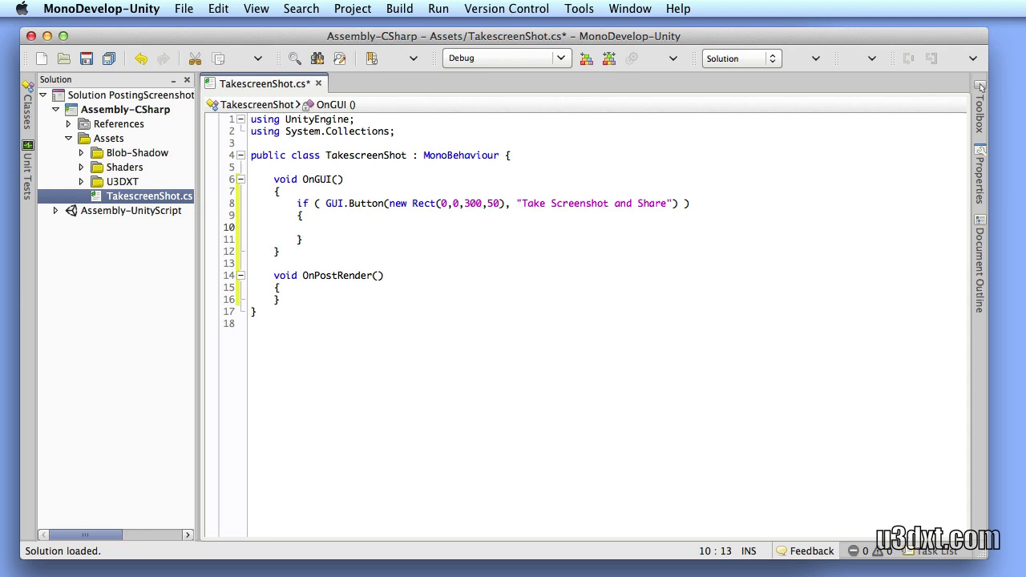
text(_capture)
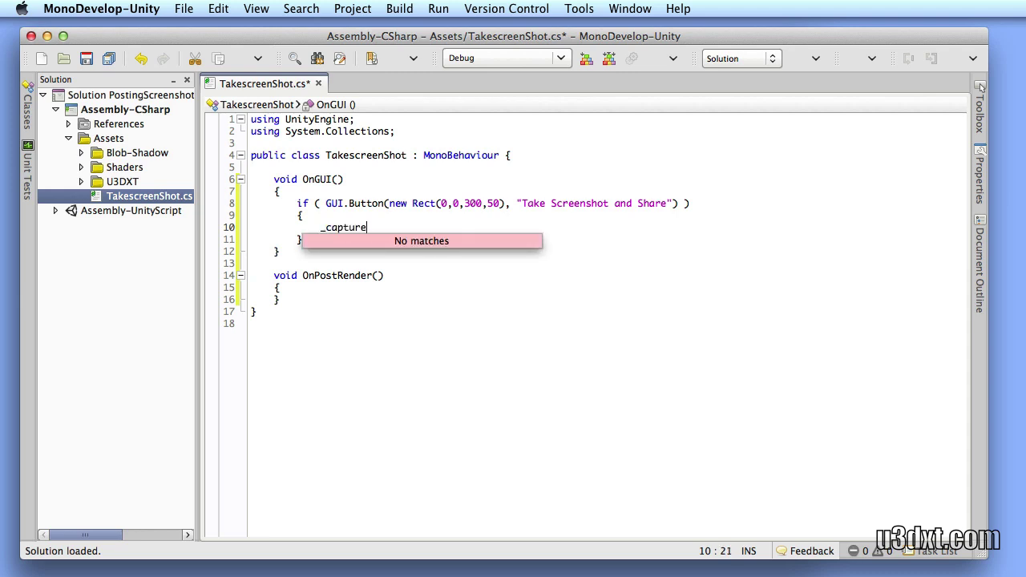
text( = true;)
Declare the field private bool _capture = false at the top of the class
click(467, 167)
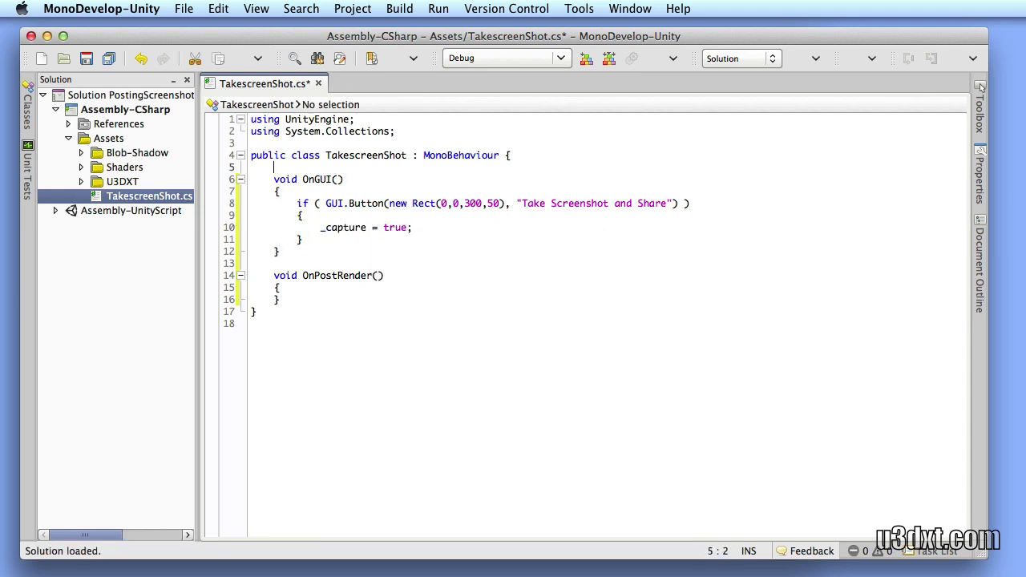
key(Return)
text(private bool)
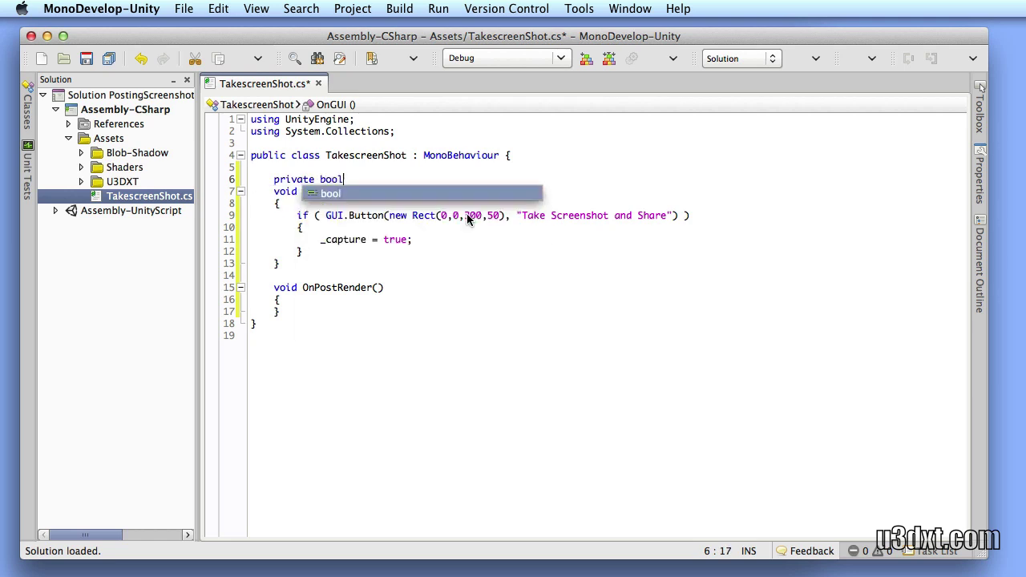
text( _capture)
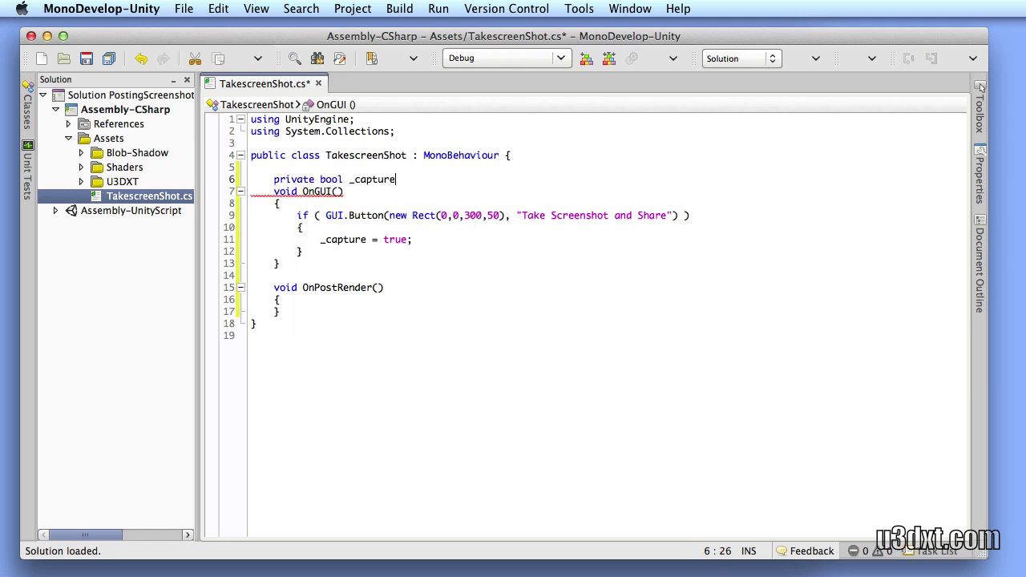
text( = false;)
Add an if (_capture) block in OnPostRender that resets _capture = false
key(Down)
key(Down)
key(Down)
key(Down)
key(Down)
key(Down)
key(Down)
key(Down)
key(End)
key(Return)
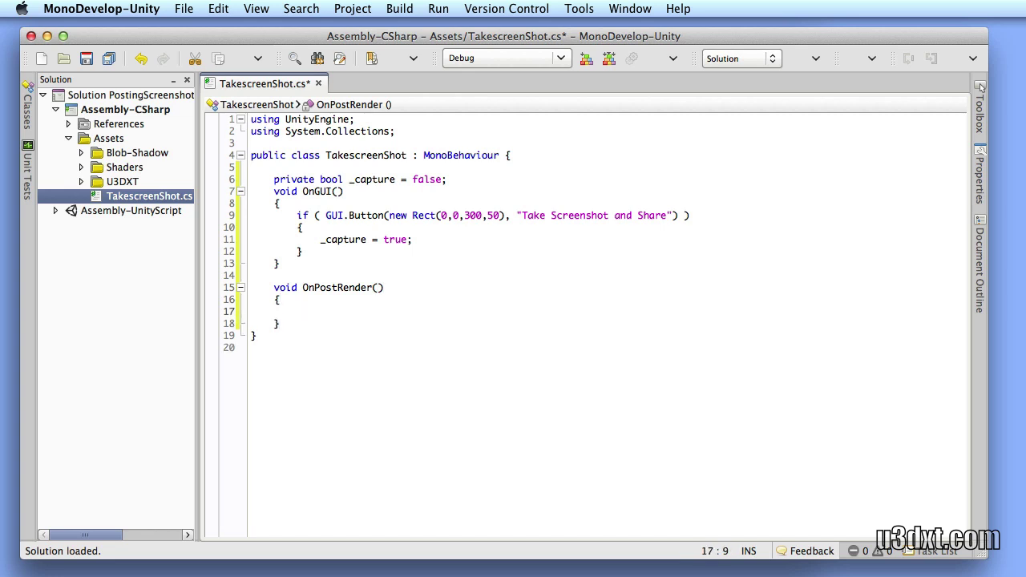
text(if )
text(( _capture ))
key(Return)
text({)
key(Return)
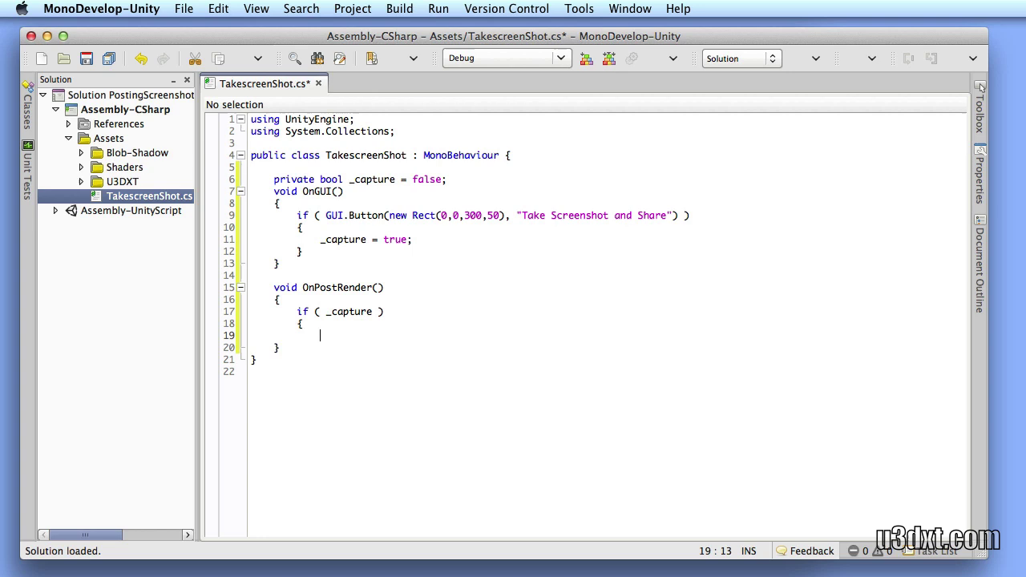
key(Up)
key(Down)
text(_capture )
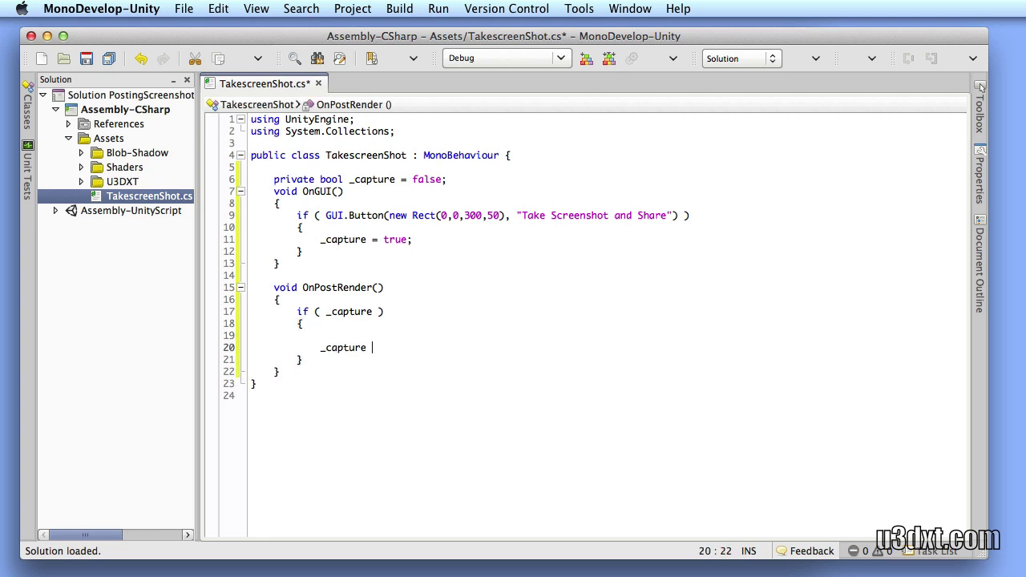
text(= false;)
Add capture and share comments inside the block and begin the SocialXT call
key(Up)
key(Up)
key(Return)
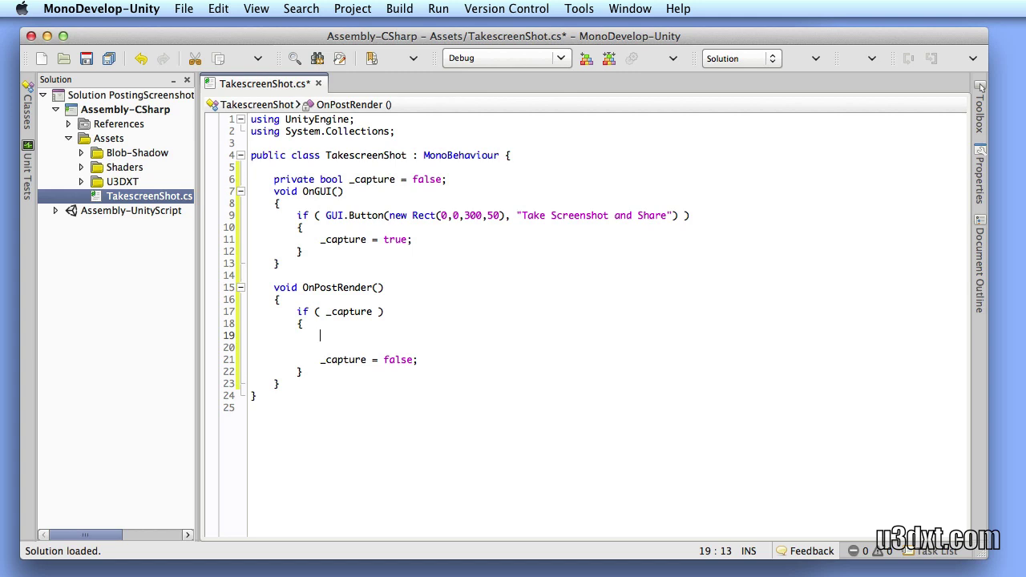
text(captu)
key(Return)
key(Return)
text(//share)
key(Return)
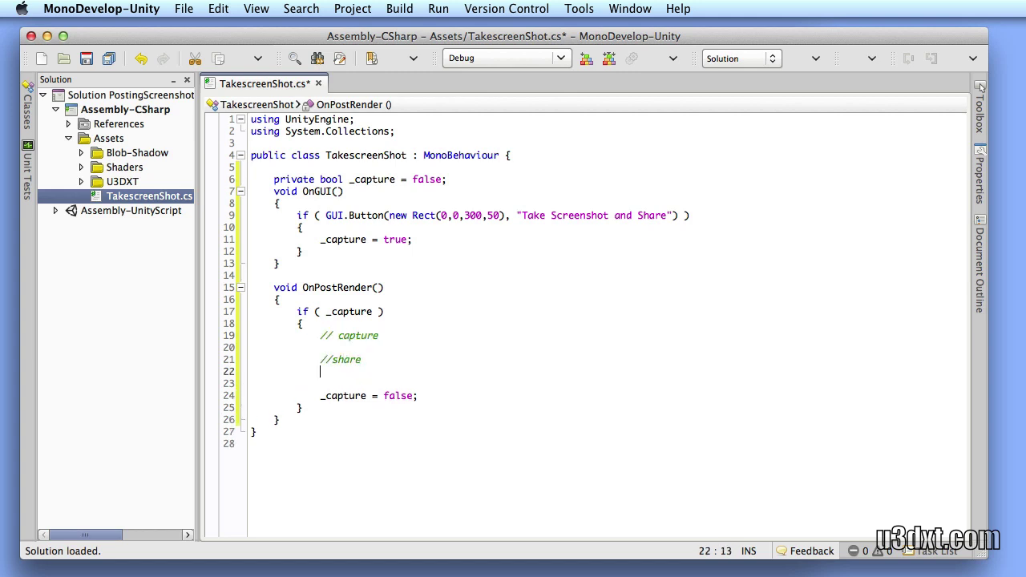
key(Right)
key(Down)
text(So)
key(Return)
Resolve the U3DXT.iOS.Social and U3DXT.iOS.Native.Social imports while starting SocialXT.Post(SLRequest
right_click(335, 371)
click(544, 378)
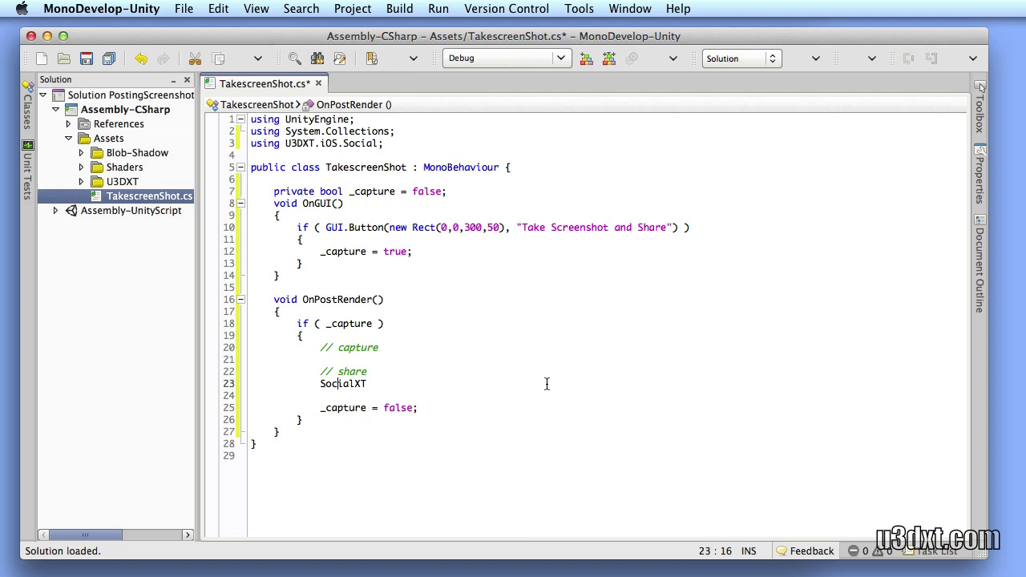
text(.Po)
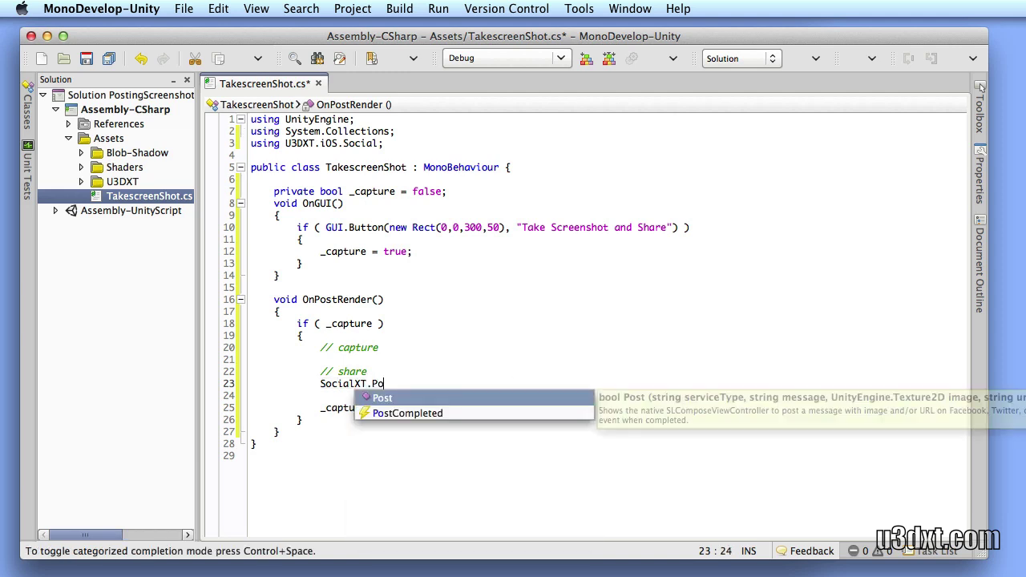
key(Return)
text(()
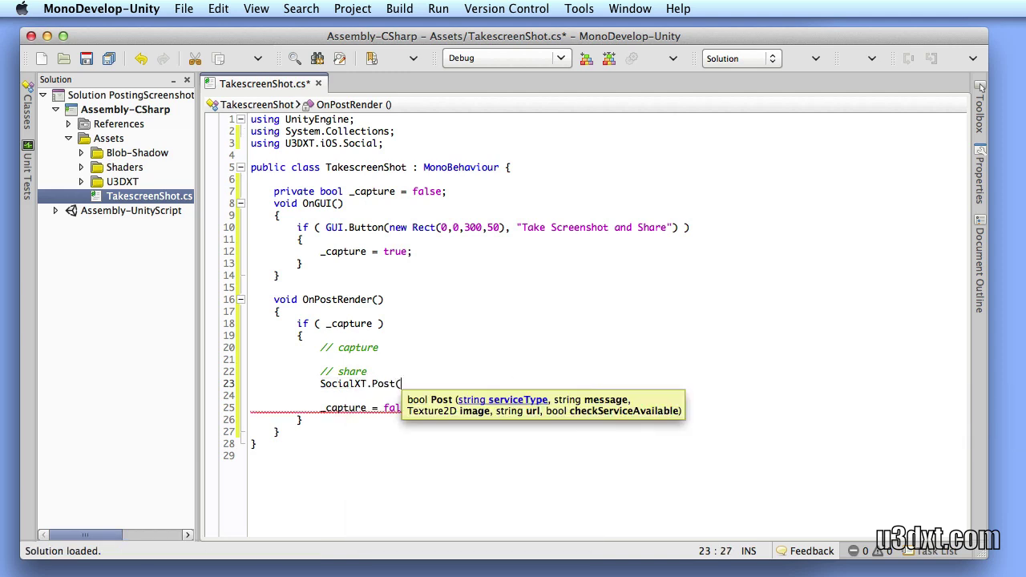
text(SLRequest)
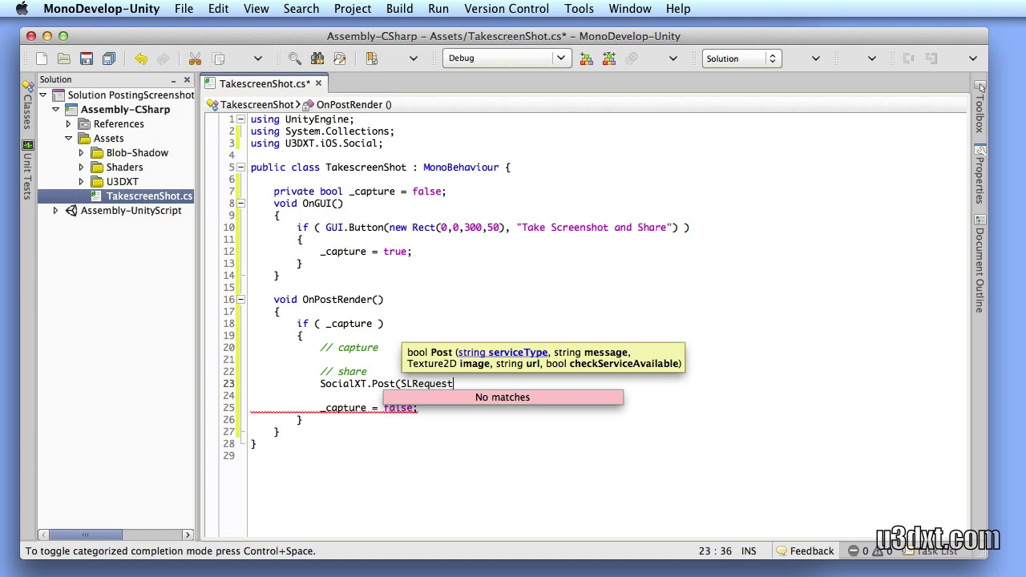
right_click(431, 385)
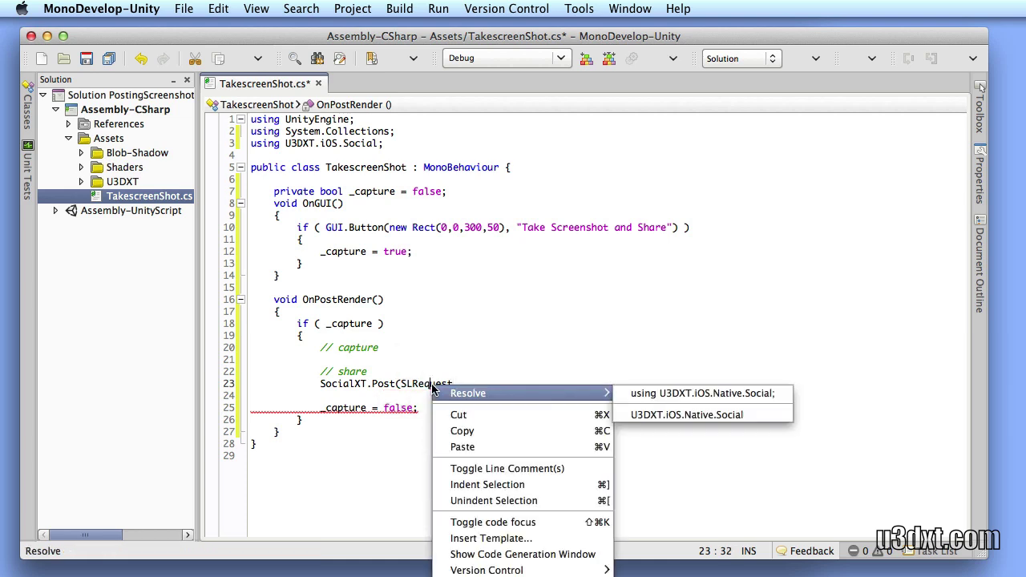
click(655, 399)
click(517, 402)
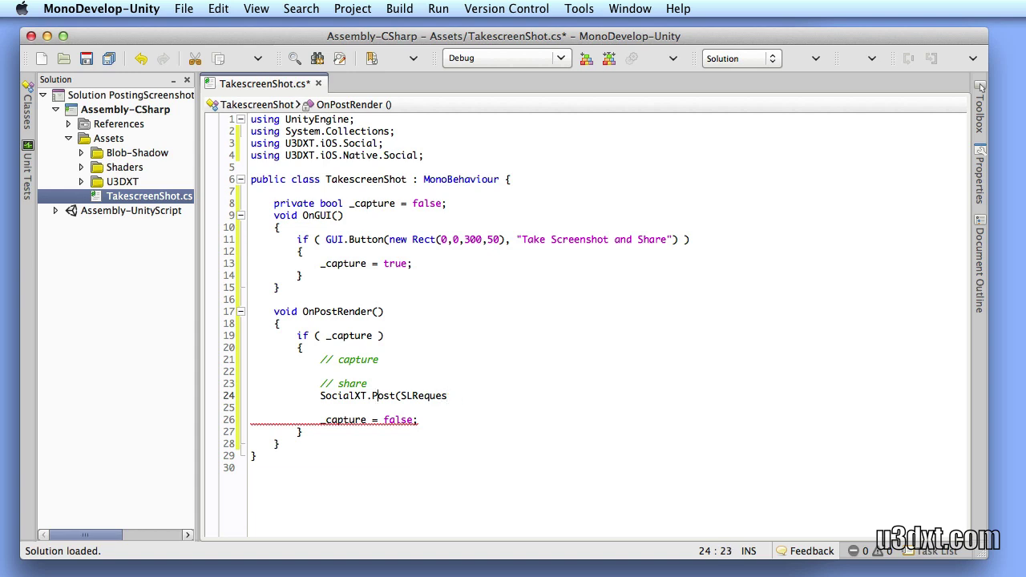
text(//)
key(super+s)
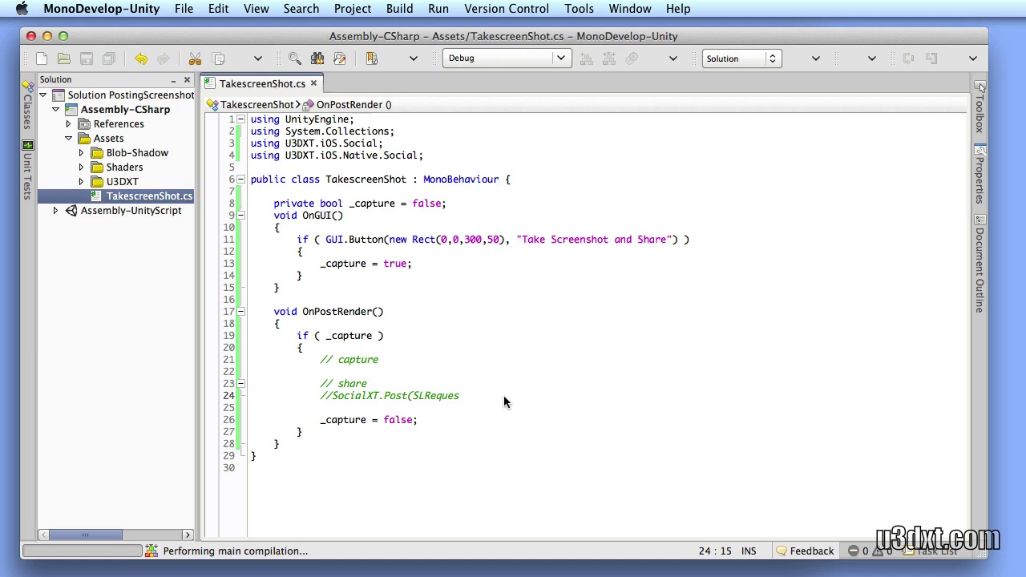
key(BackSpace)
key(BackSpace)
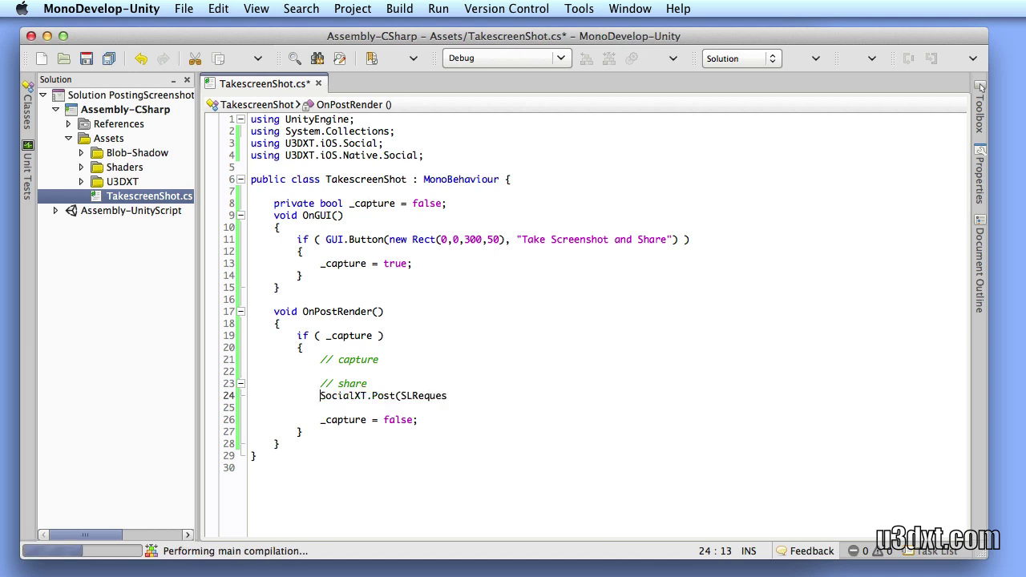
Pass SLRequest.SLServiceTypeFacebook as the Post service type
click(479, 394)
text(t.)
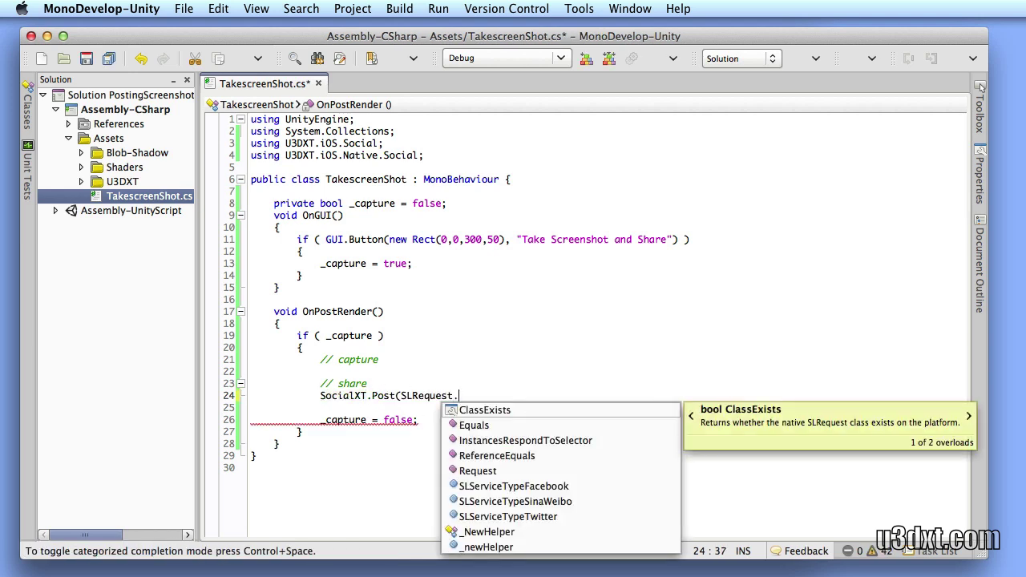
key(Down)
key(Down)
key(Down)
key(Down)
key(Down)
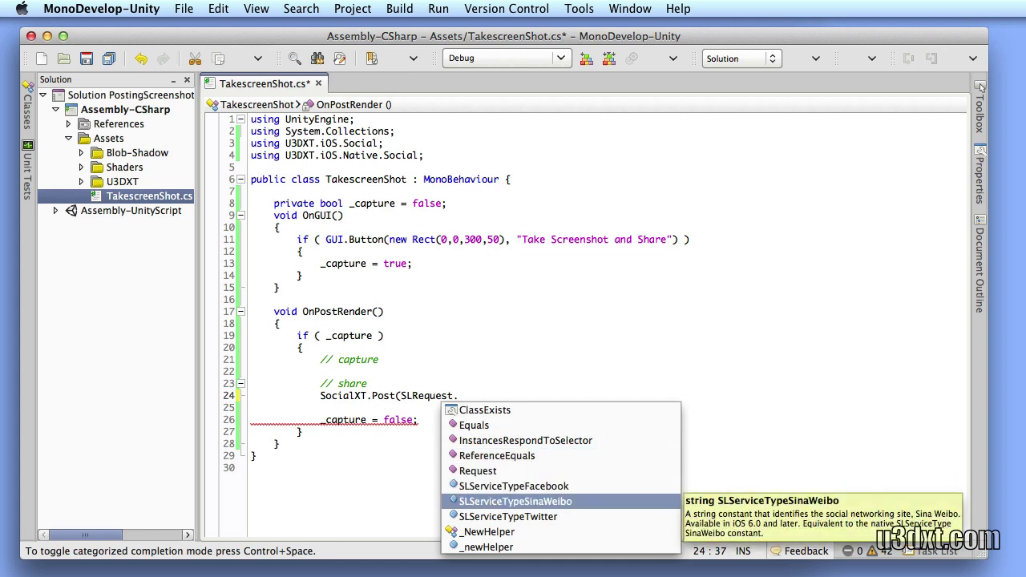
key(Down)
key(Down)
key(Down)
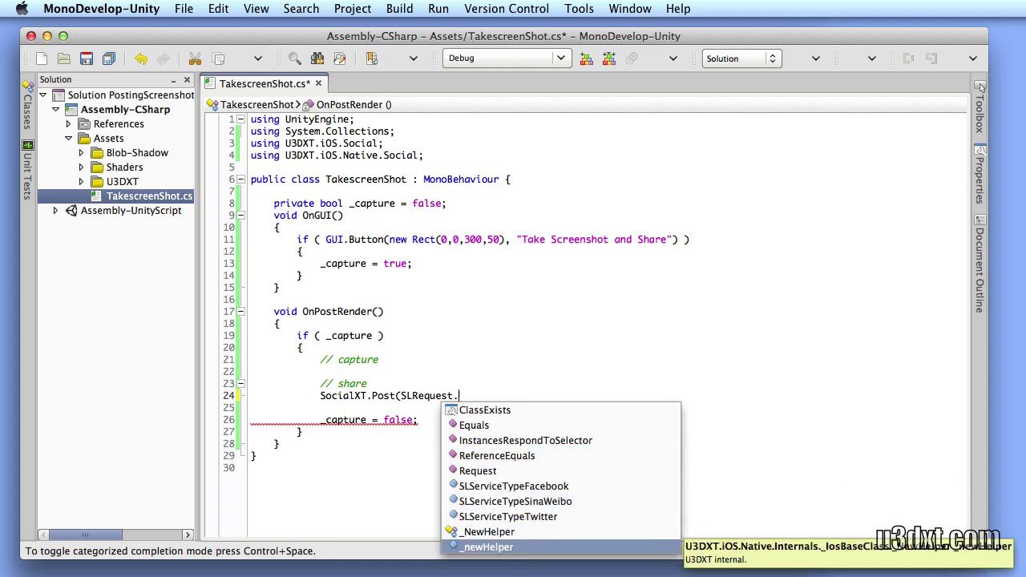
key(Up)
key(Up)
key(Up)
key(Up)
key(Down)
key(Down)
key(Up)
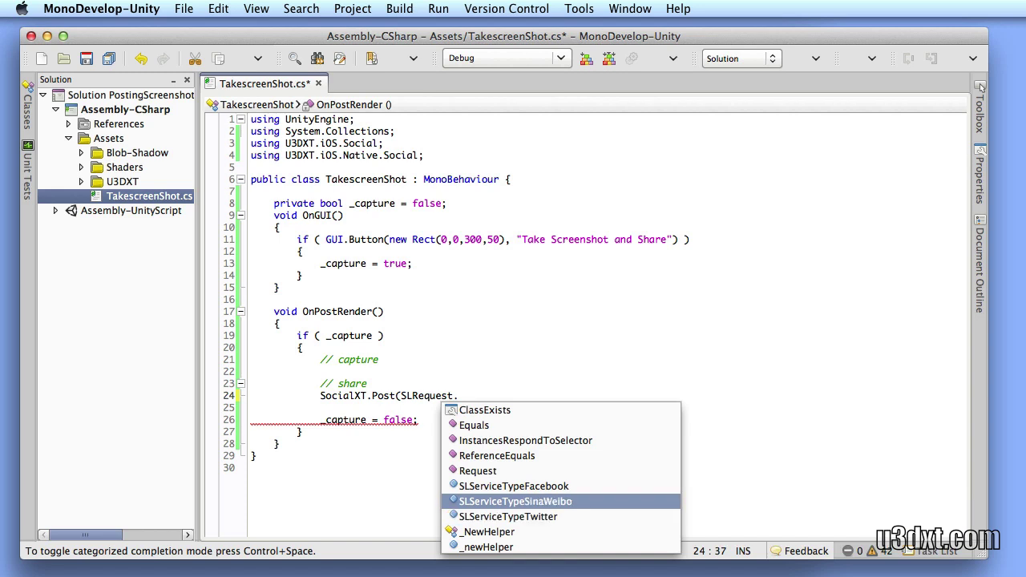
key(Up)
key(Return)
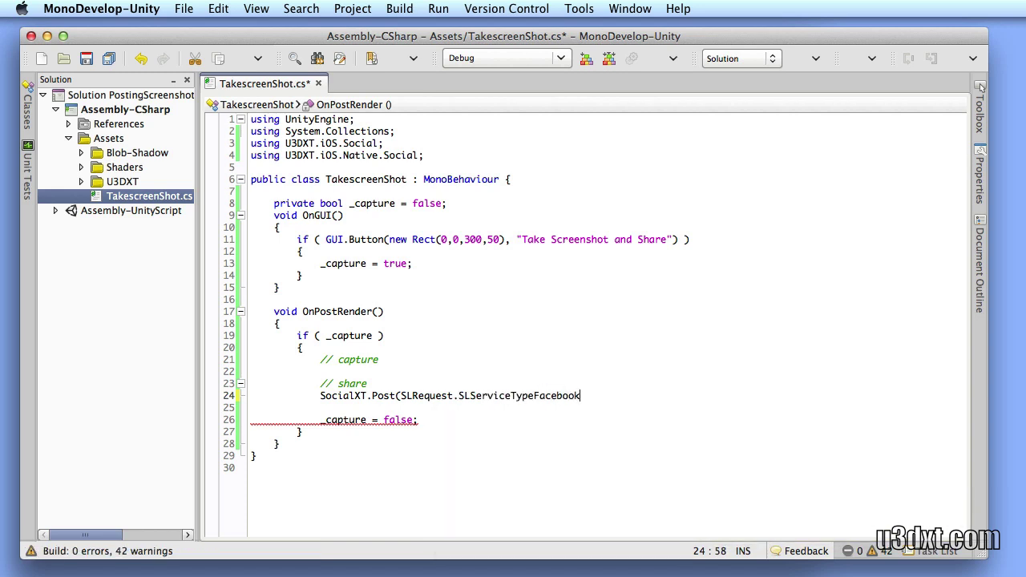
text(, "Check out my )
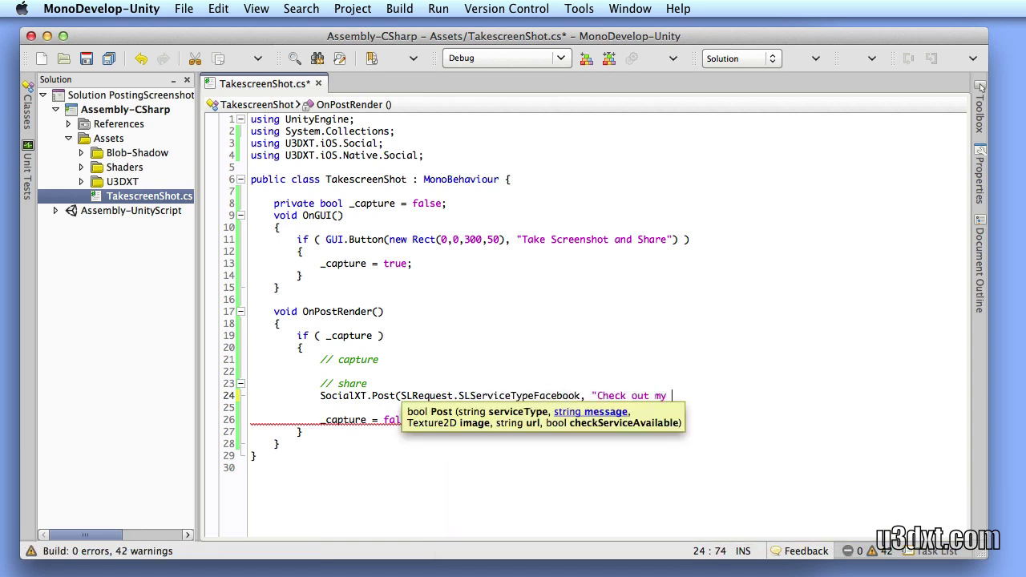
text(screenshot!")
text(, )
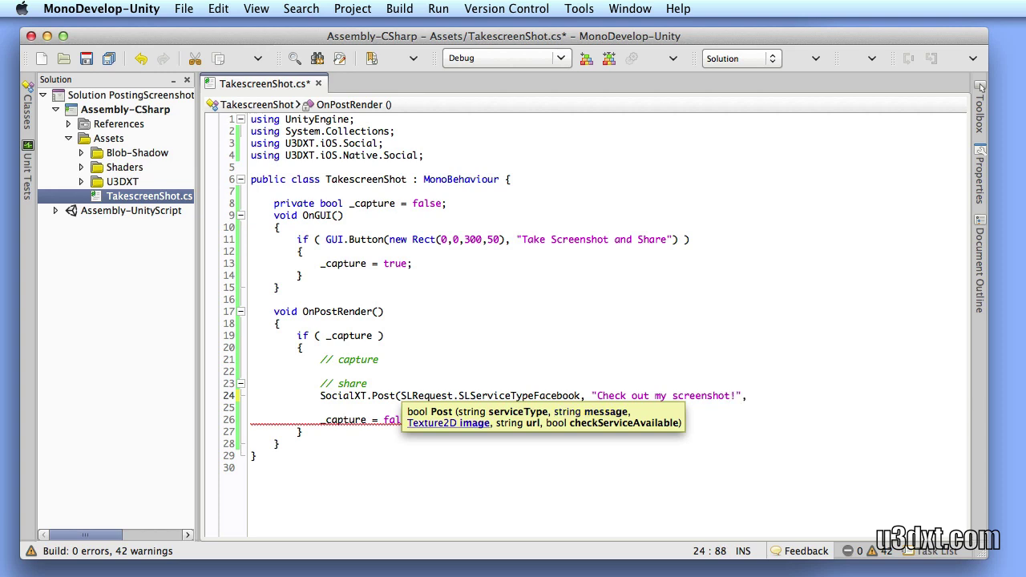
text(image)
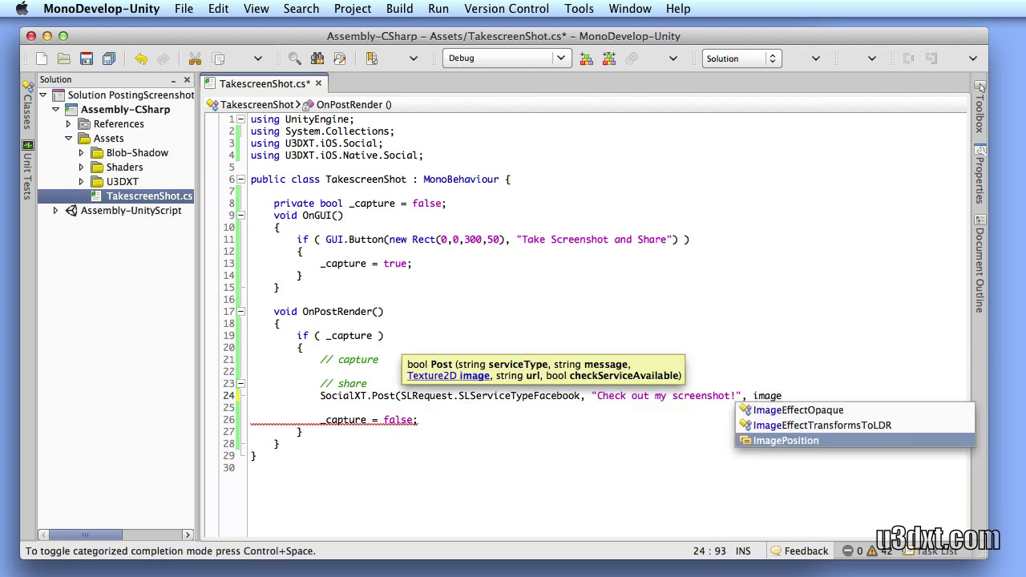
text(,)
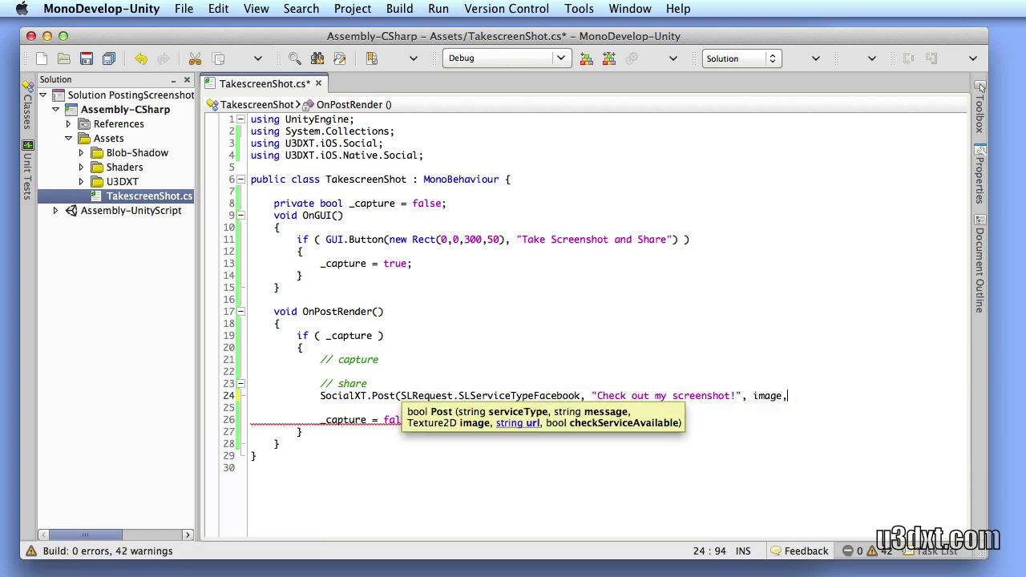
key(Return)
text("http://)
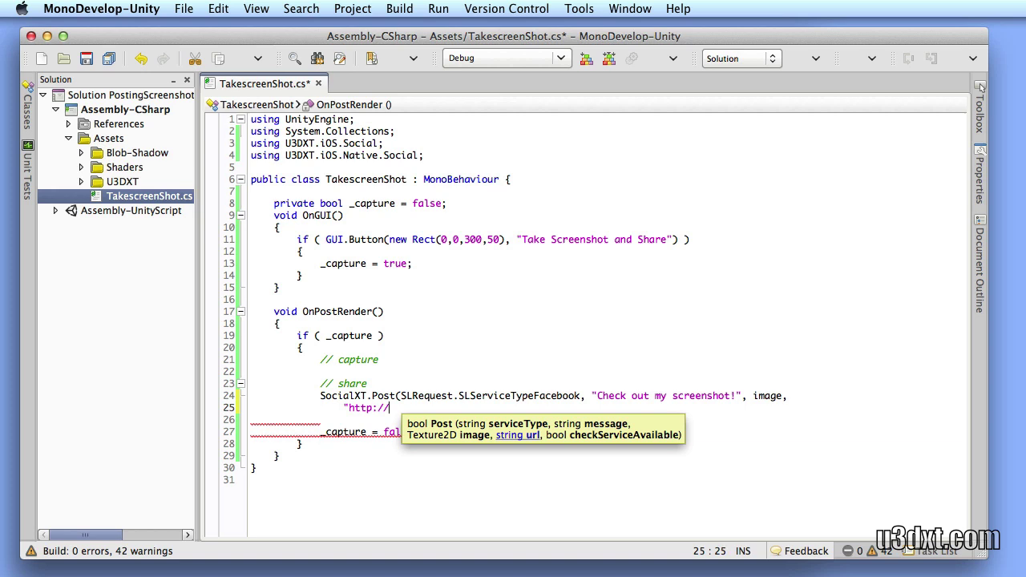
text(ww)
text(w.u3dxt.com",)
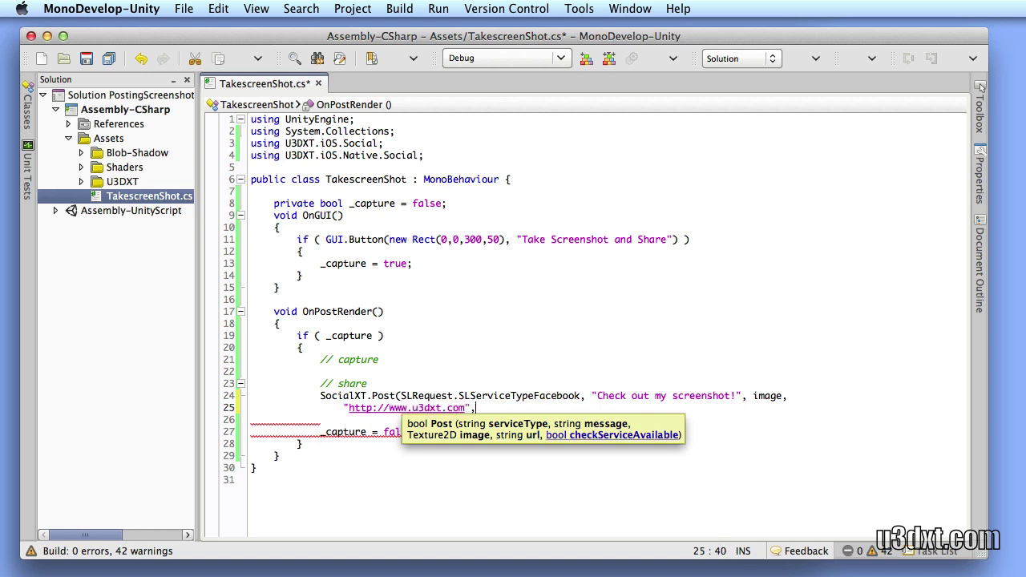
text( true))
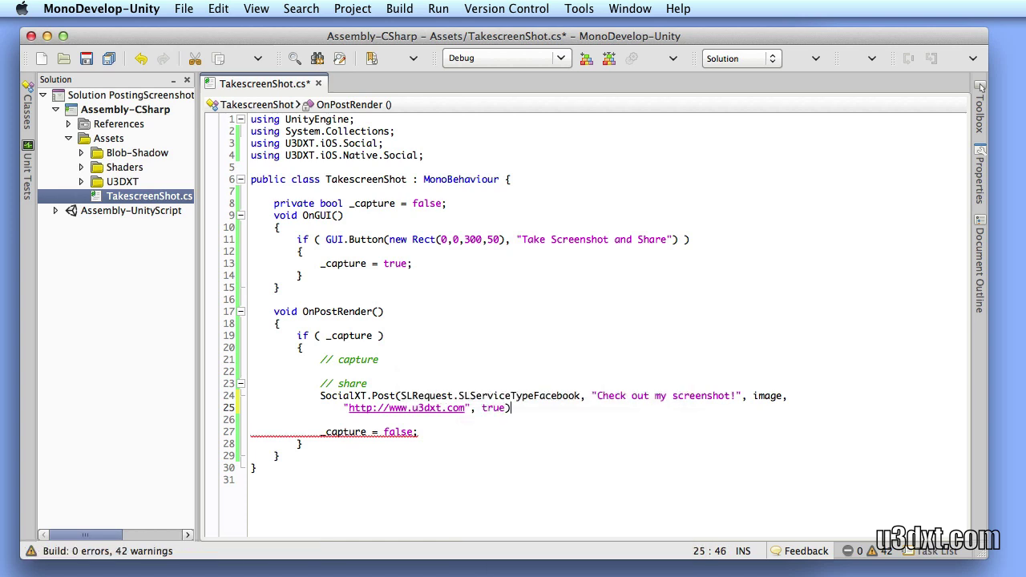
text(;)
key(Up)
key(Up)
key(Up)
Declare var image = new Texture2D(Screen.width, Screen.height, TextureFormat.RGB24, false)
key(Return)
key(Up)
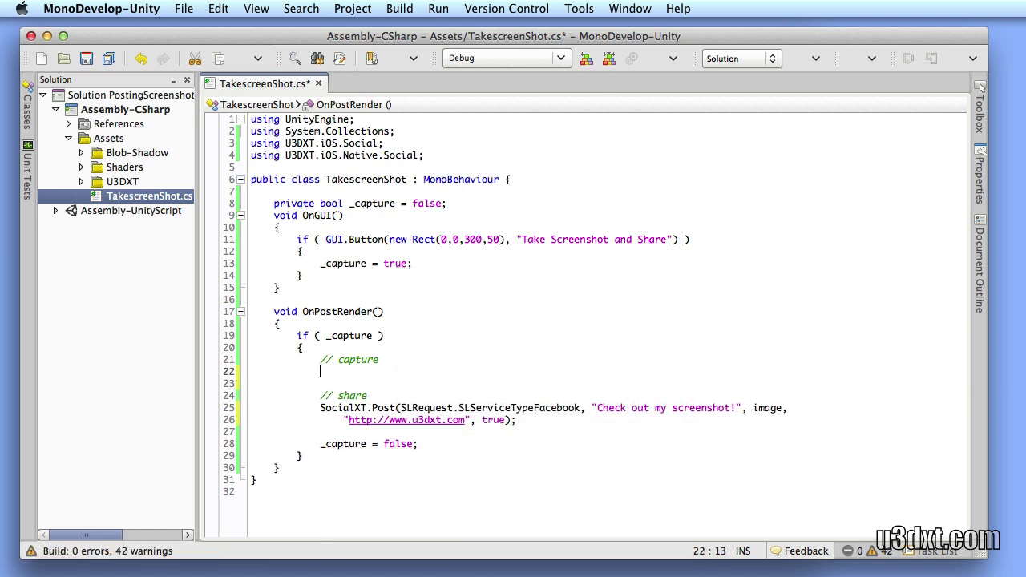
text(var i)
text(mage = )
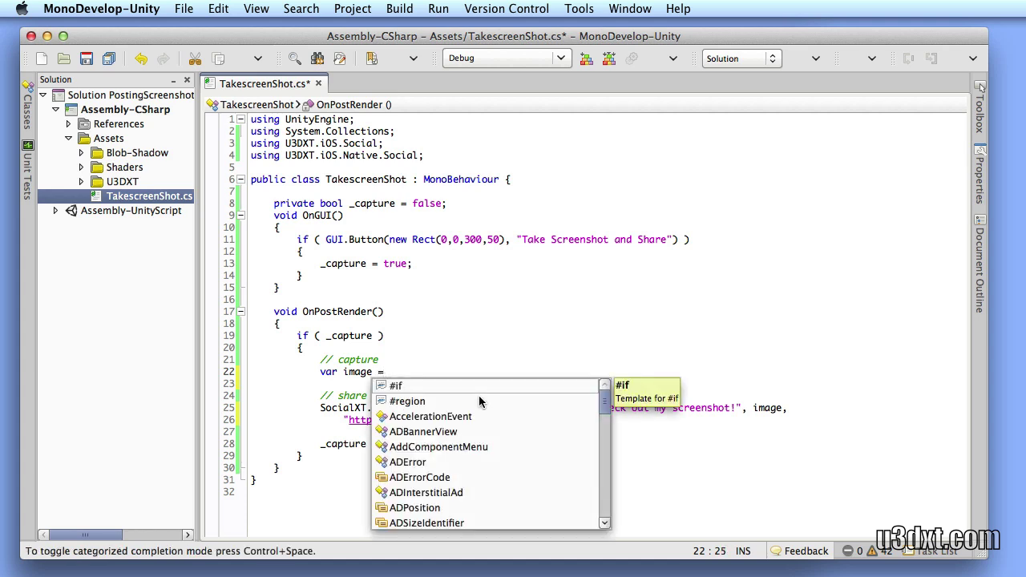
text(new Text)
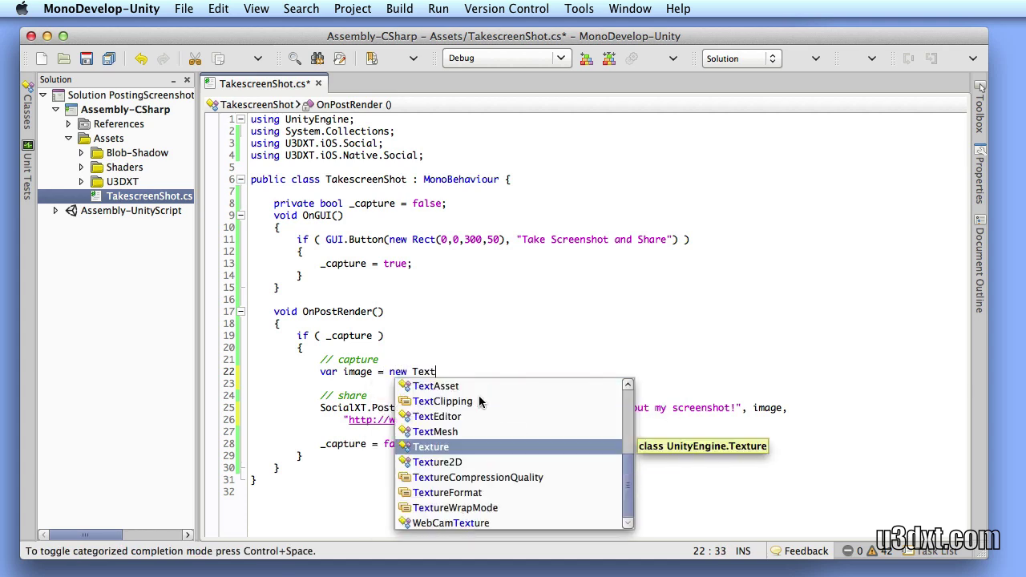
text(ure2D(Scr)
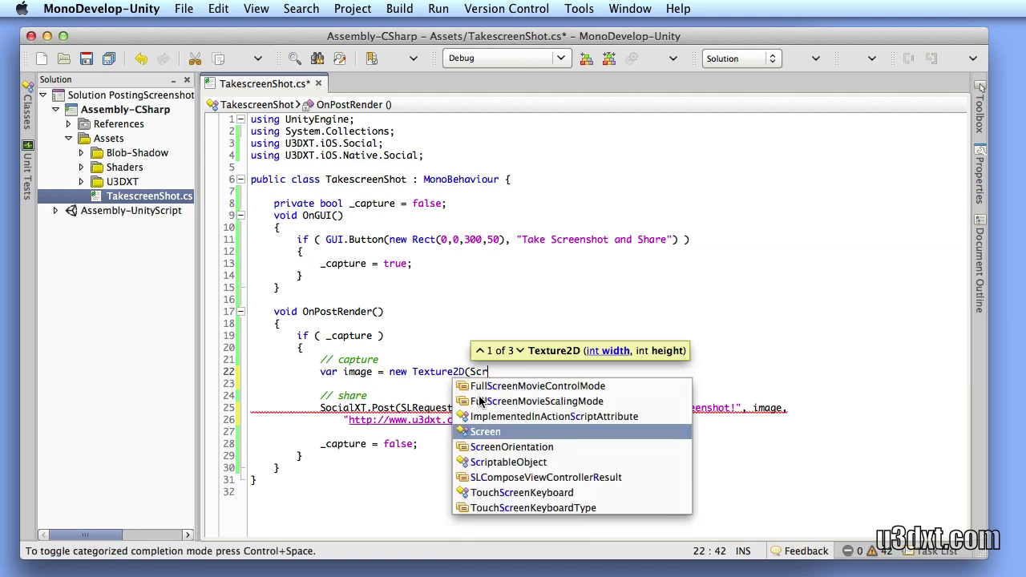
text(een.width.)
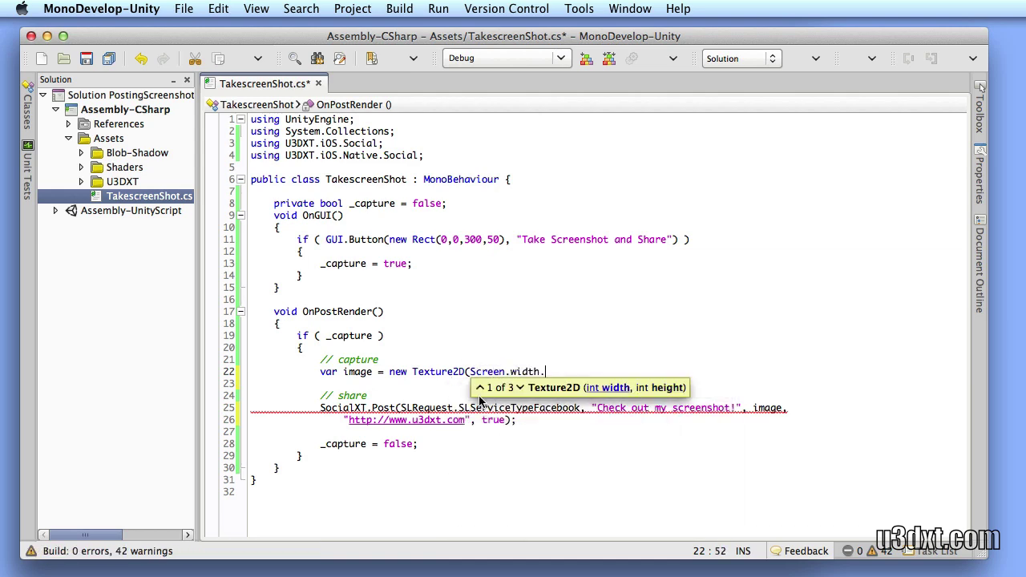
key(BackSpace)
text(, Screen.h)
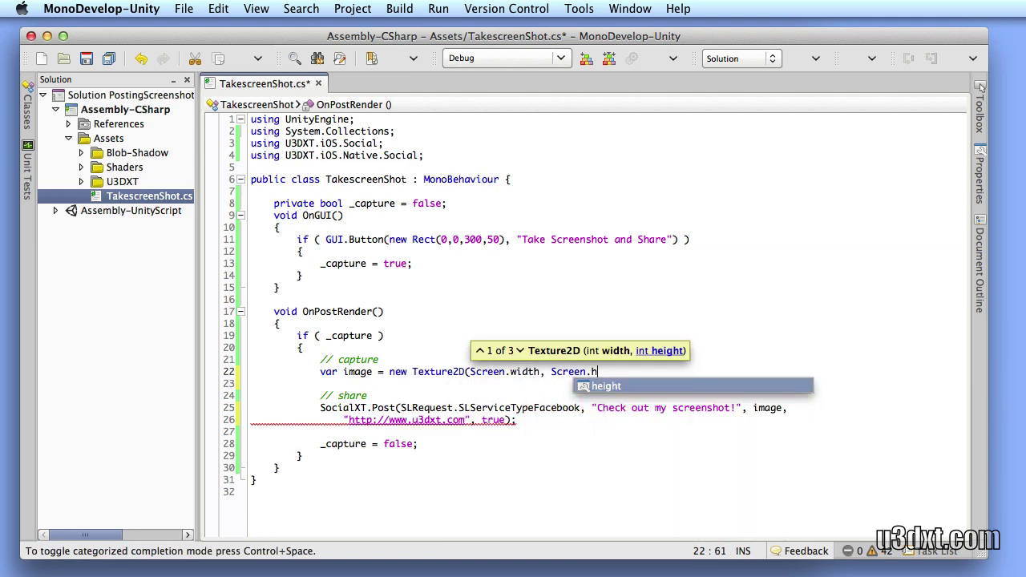
text(eight, Textur)
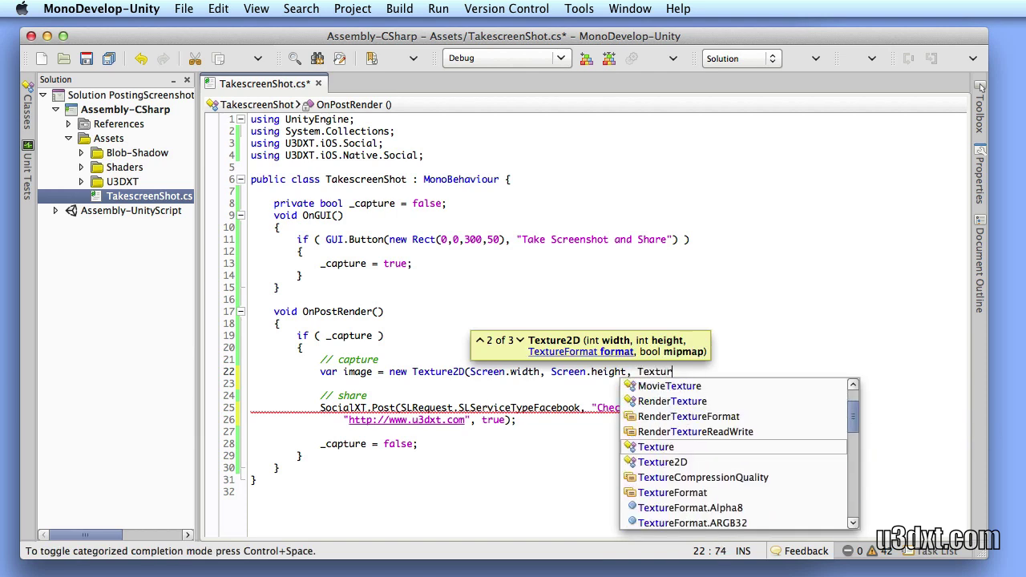
text(eFormat.)
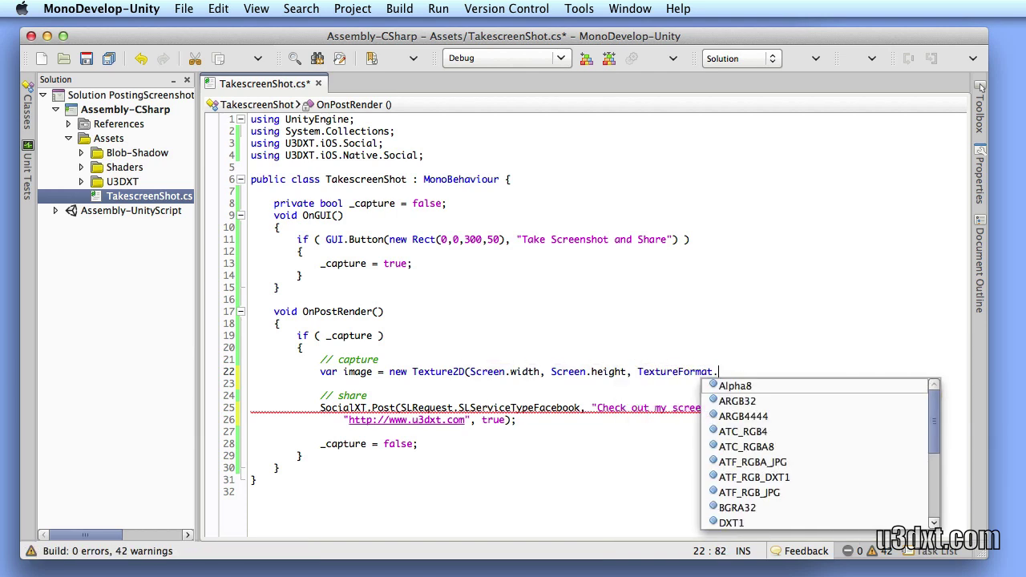
text(RG)
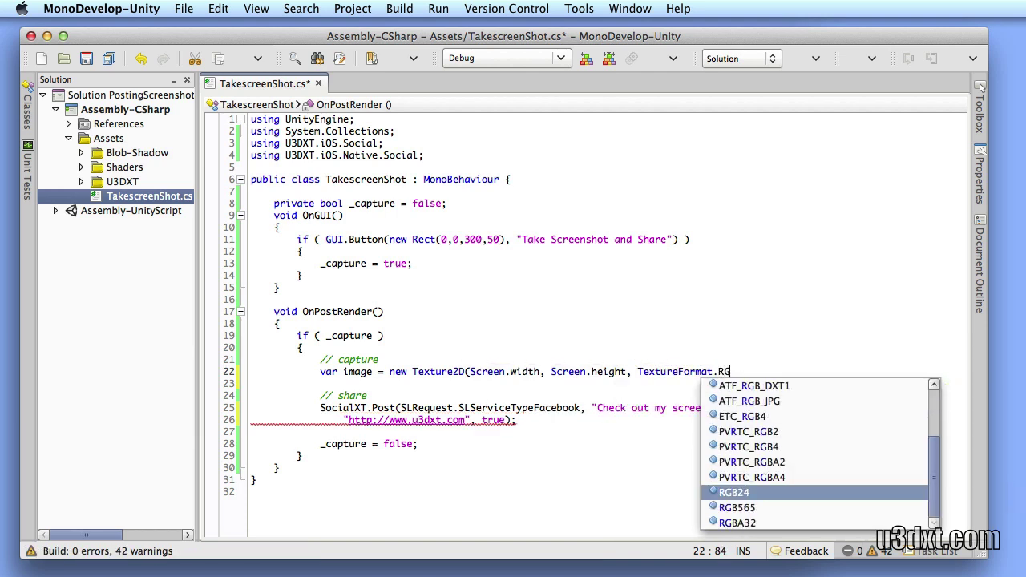
text(B)
key(Return)
text(, fal)
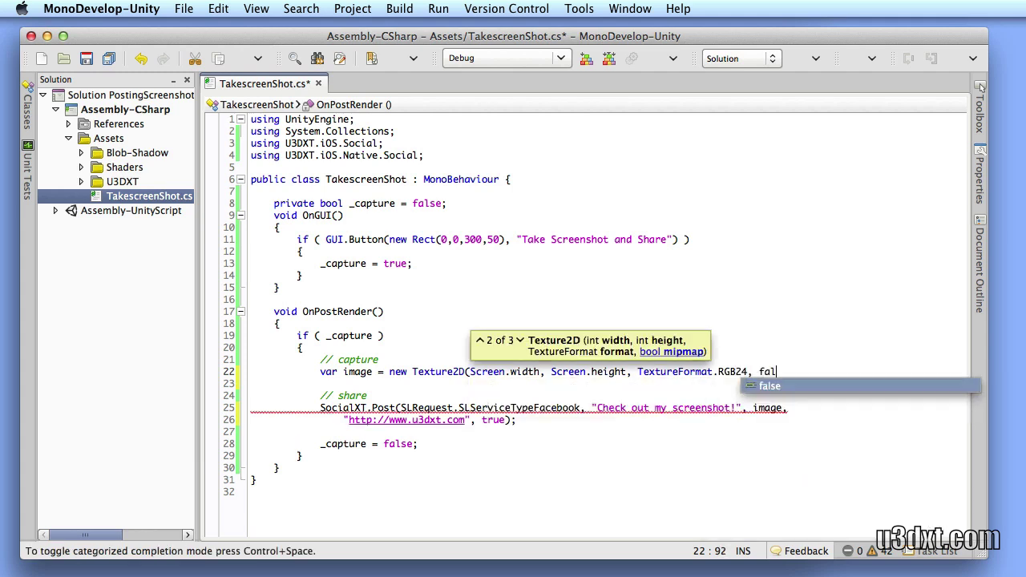
text(se);)
Add image.ReadPixels over the full screen Rect at 0,0, then image.Apply()
key(Return)
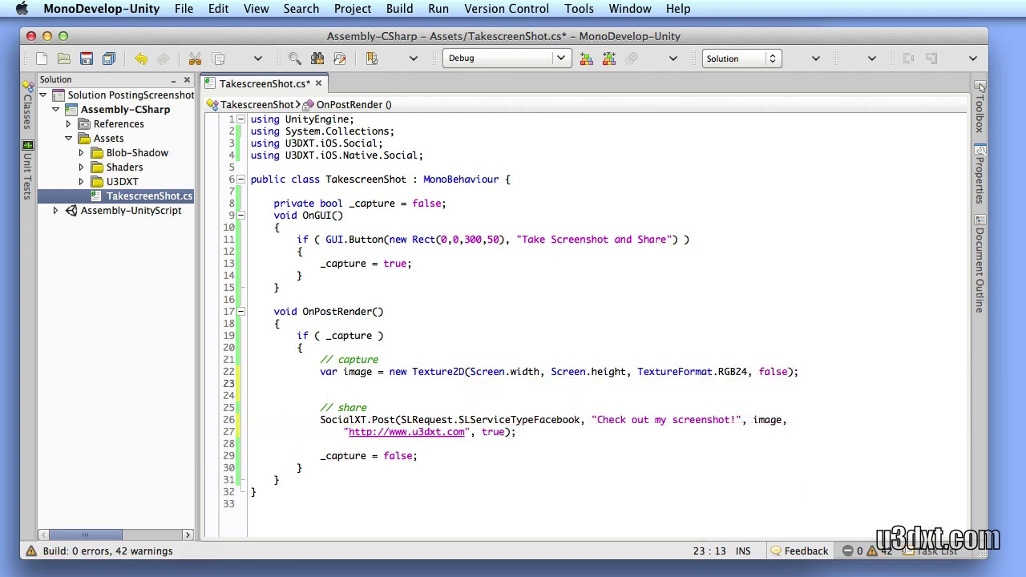
text(image.R)
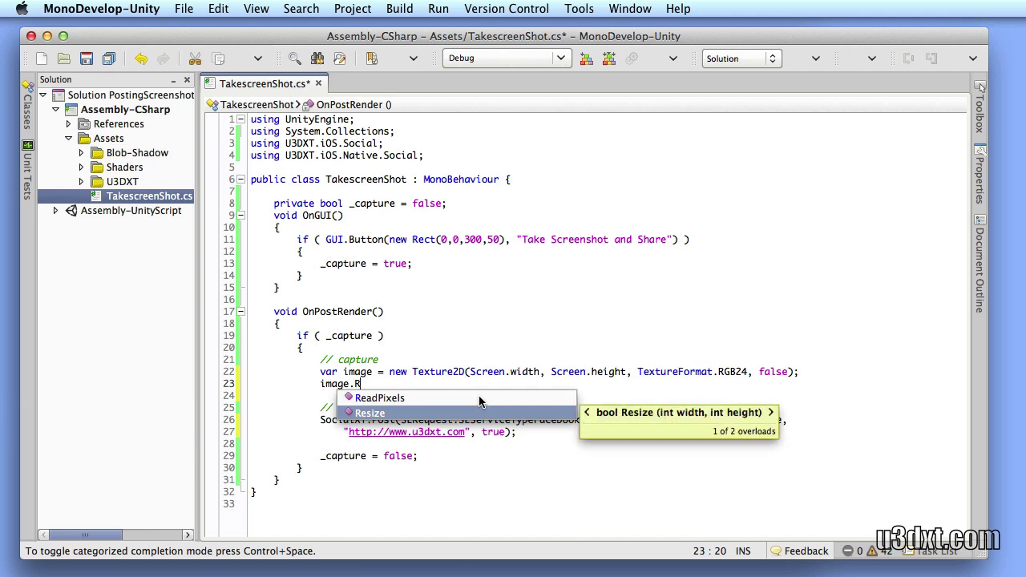
text(e)
key(Return)
text((new )
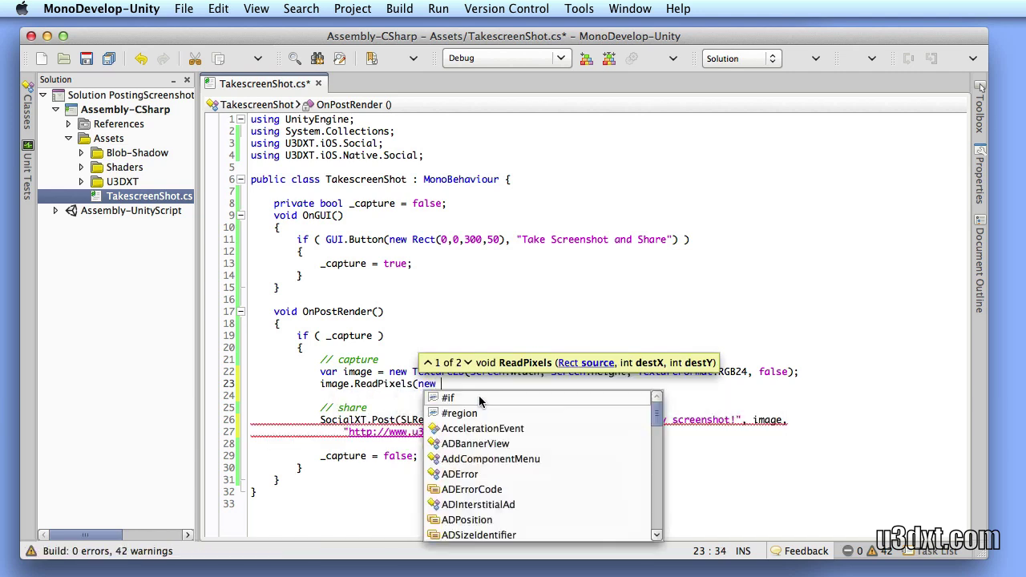
text(Rect()
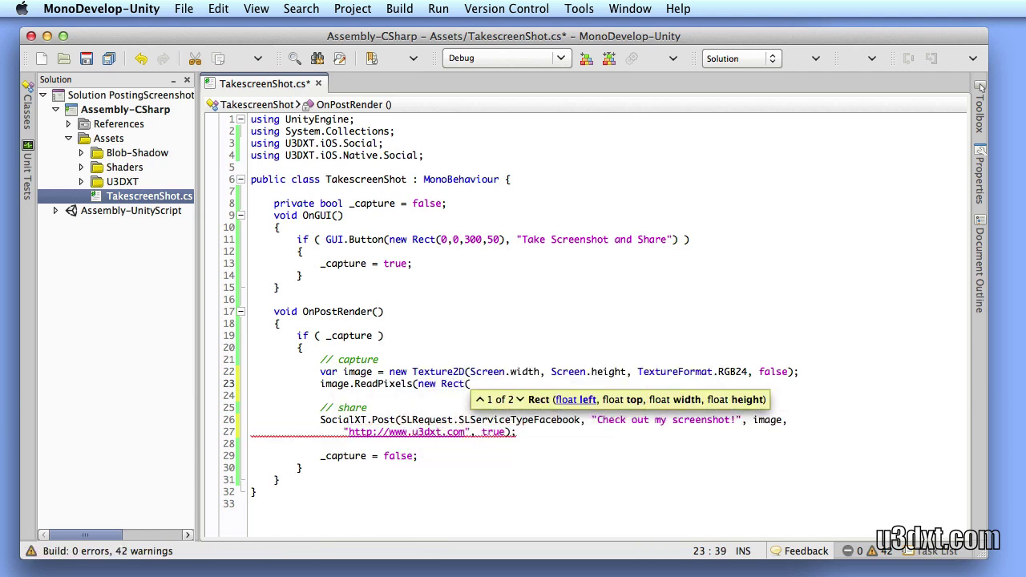
text(0,0,Screen.)
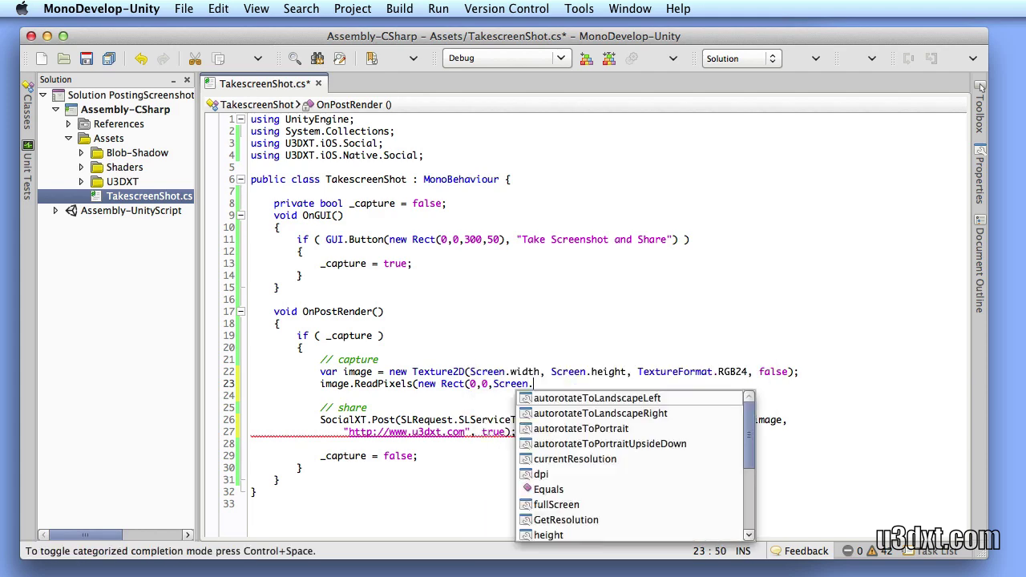
text(width, Sc)
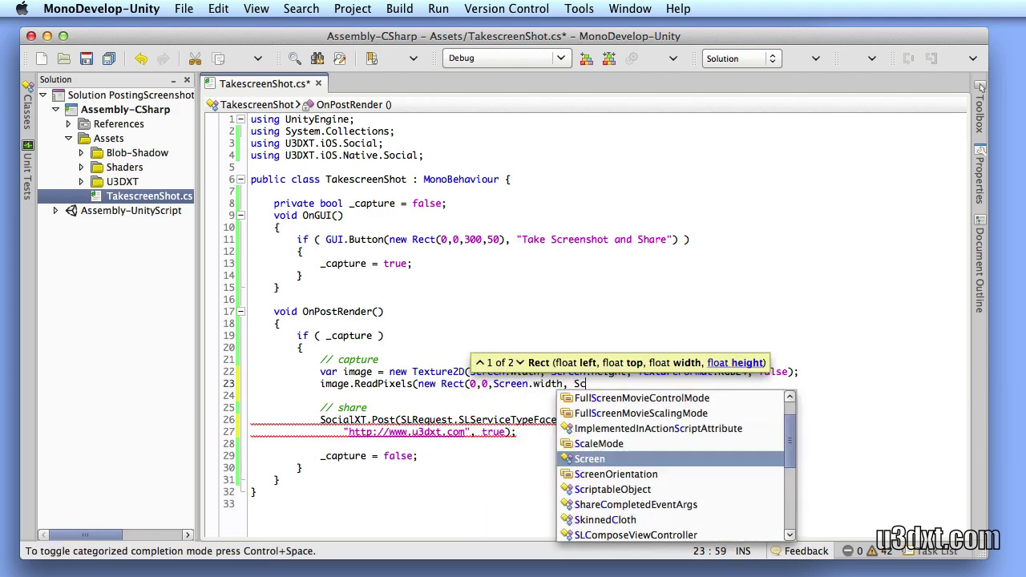
text(reen.height)
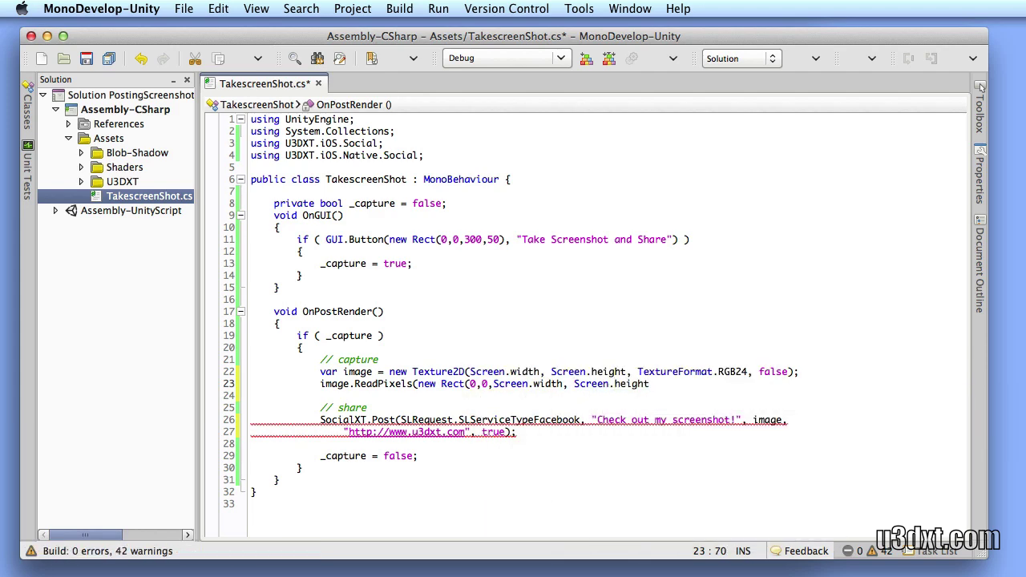
text(), 0,0,)
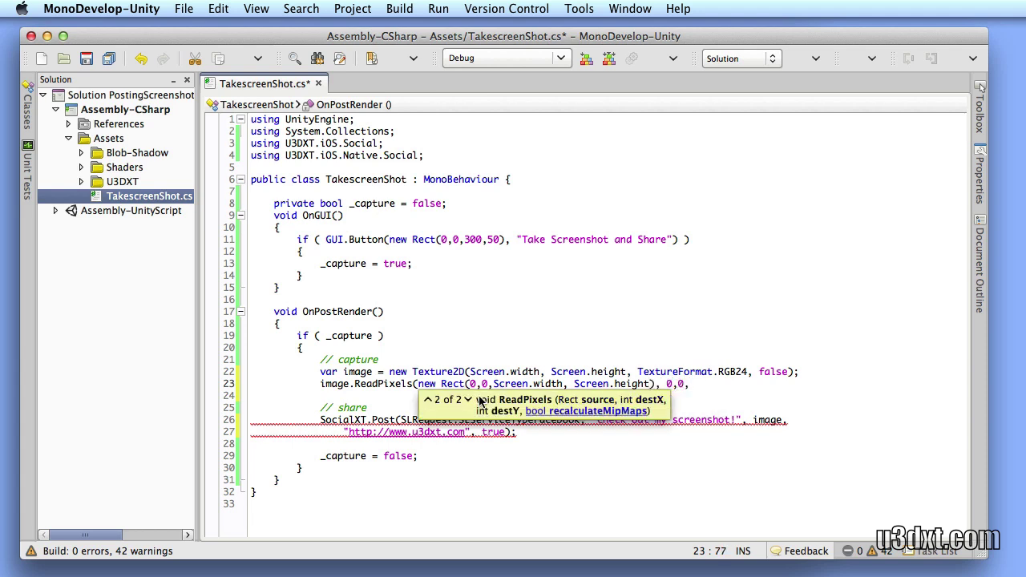
text(false);)
key(Return)
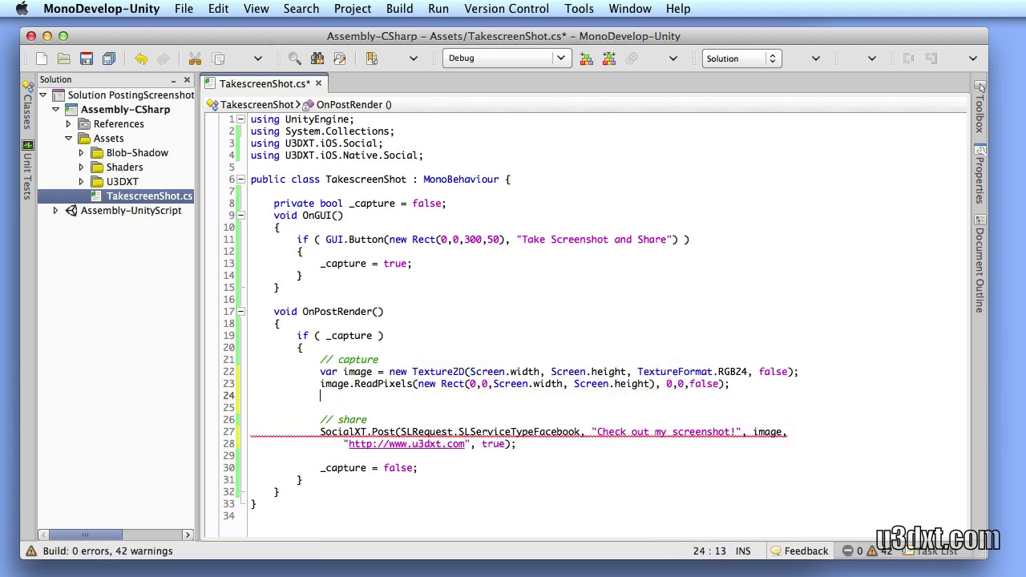
text(image.Apply();)
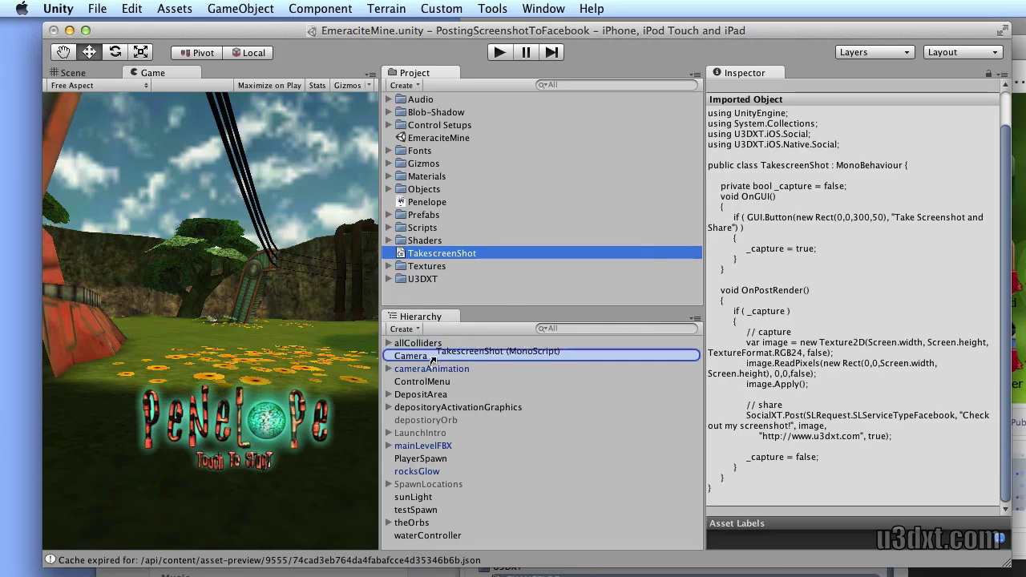
Confirm TakescreenShot is on the Camera and build the project for iOS
click(433, 358)
scroll(902, 517, down, 10)
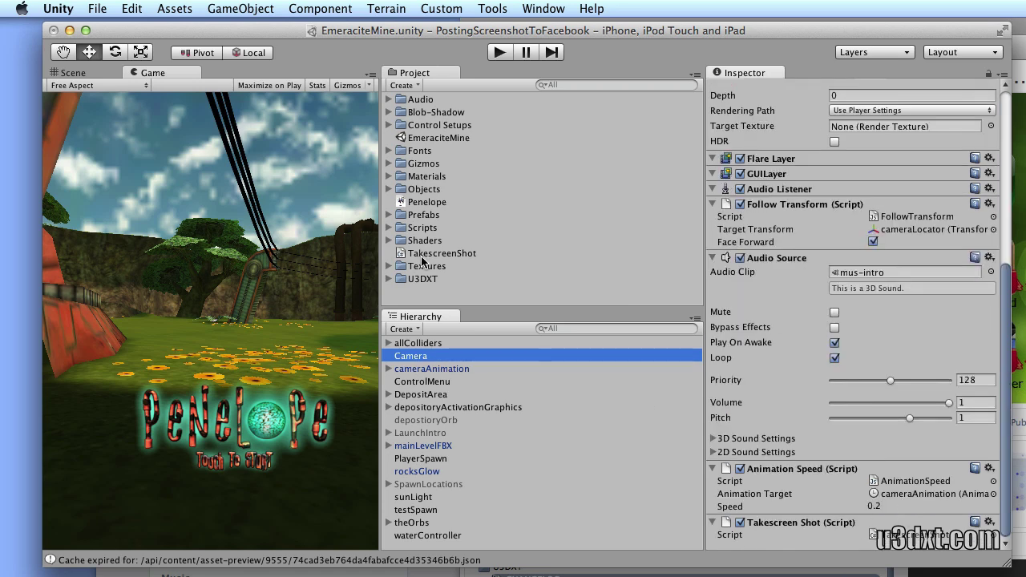
click(131, 8)
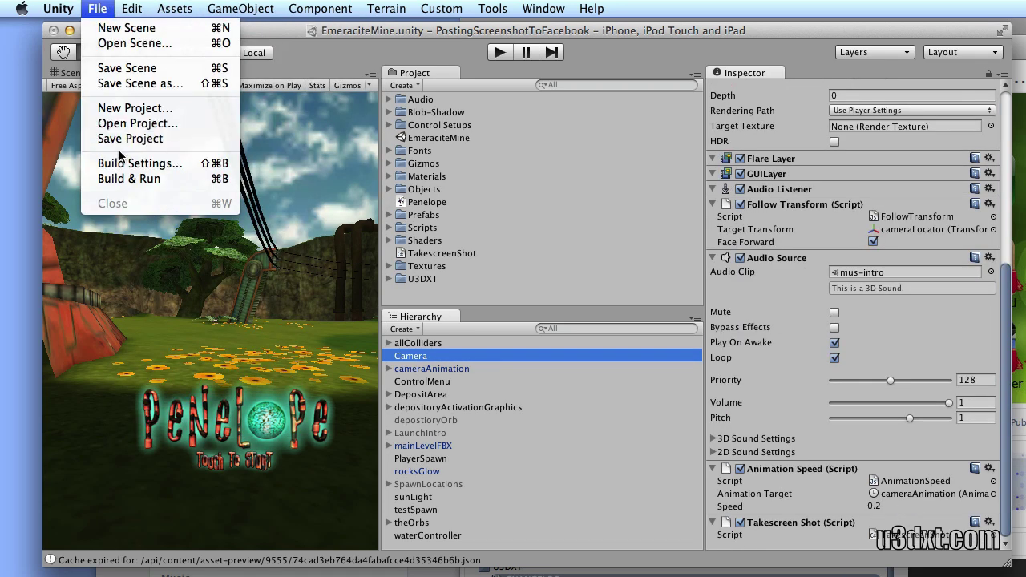
click(122, 162)
click(450, 480)
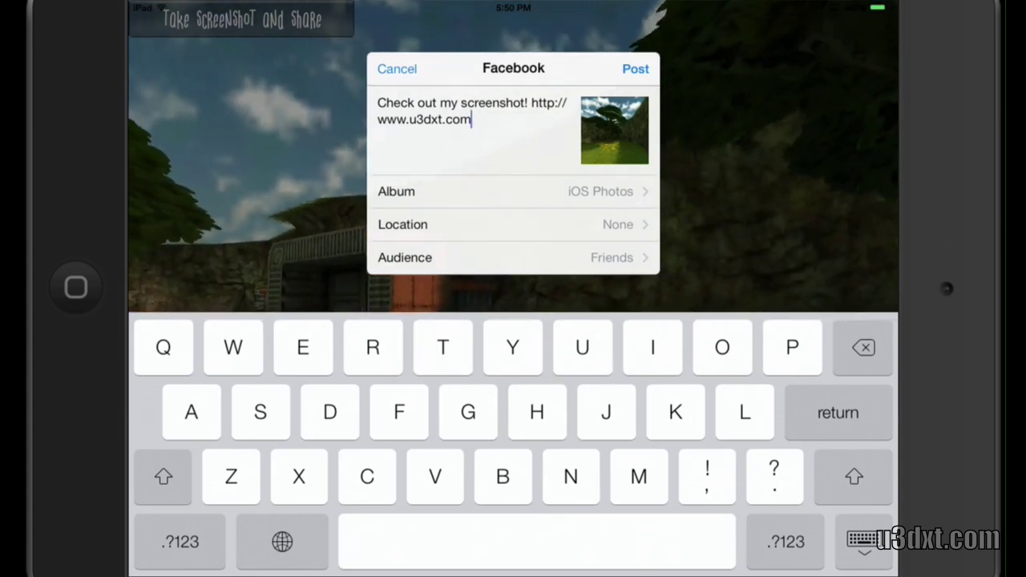
Post a screenshot to Facebook, then capture and post a second one with audience Friends
click(636, 68)
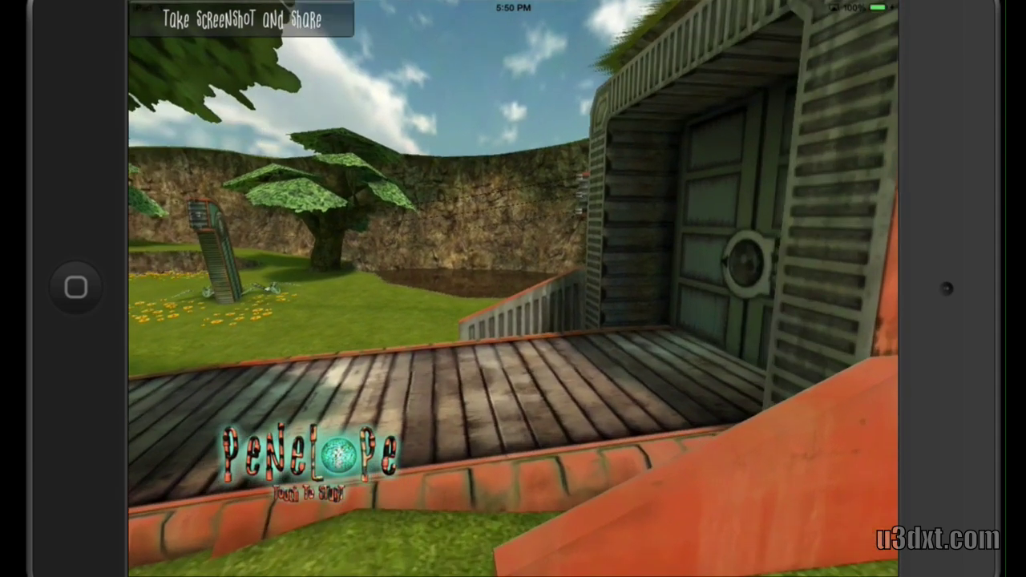
click(241, 19)
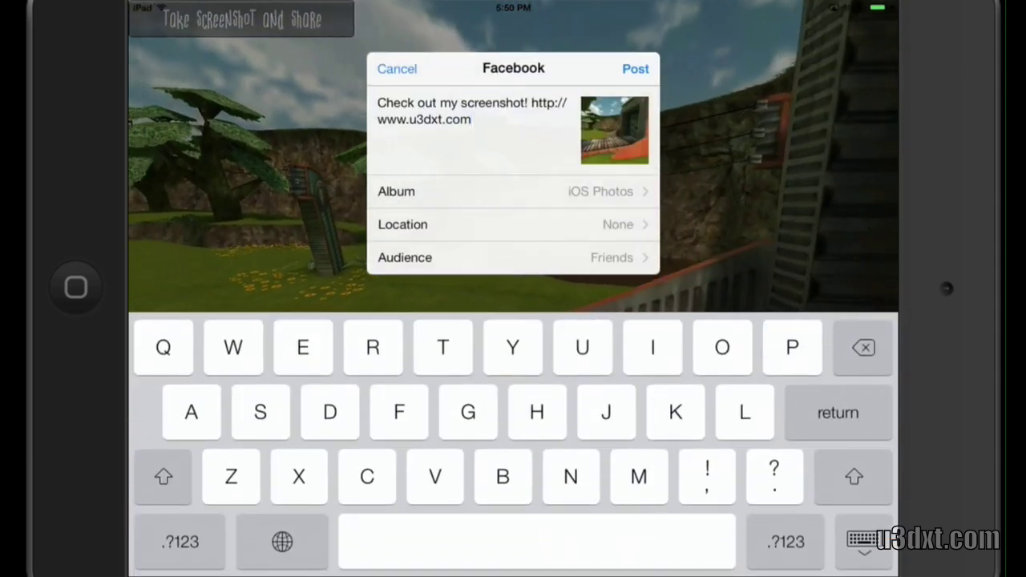
click(513, 257)
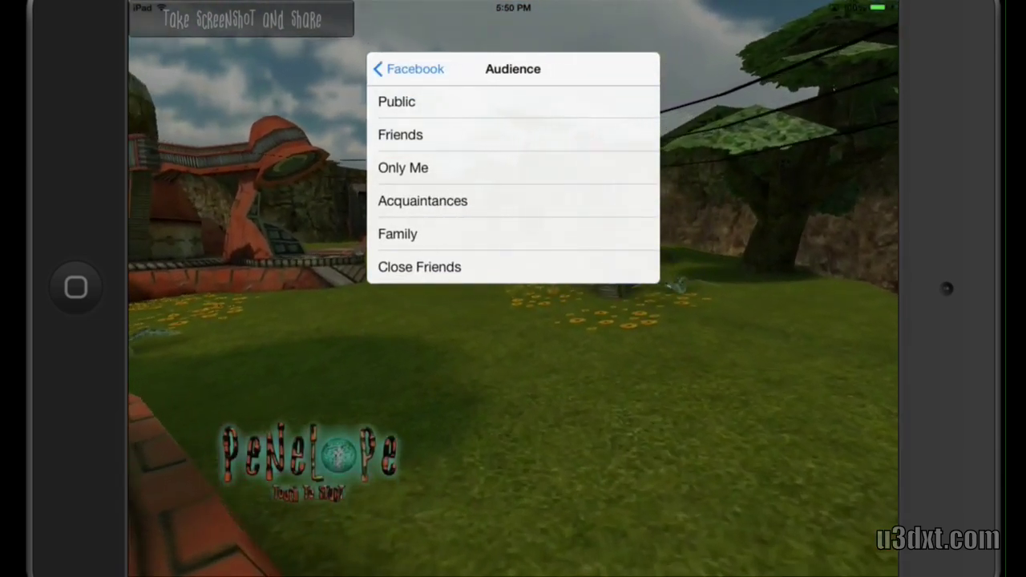
click(399, 134)
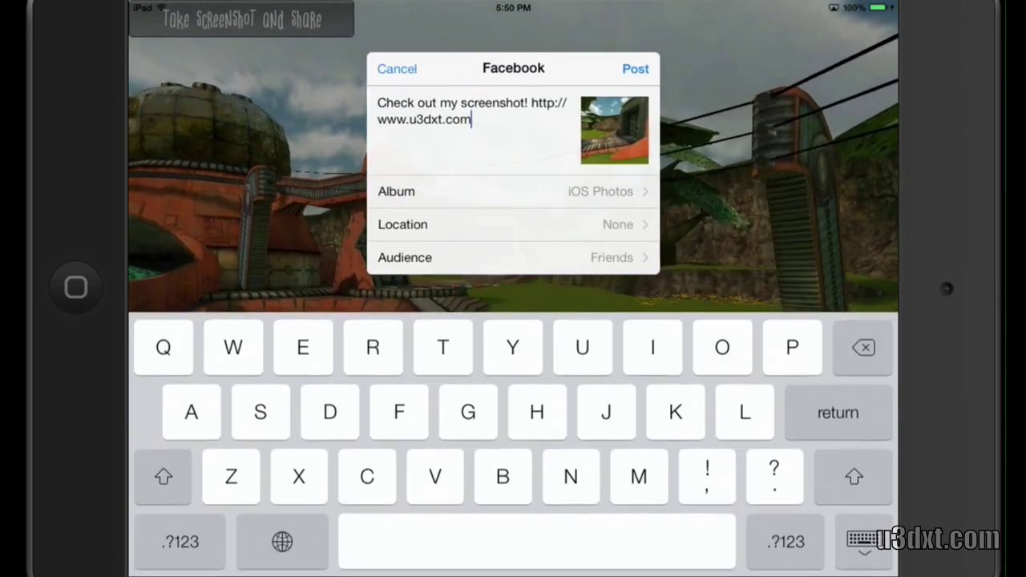
click(634, 69)
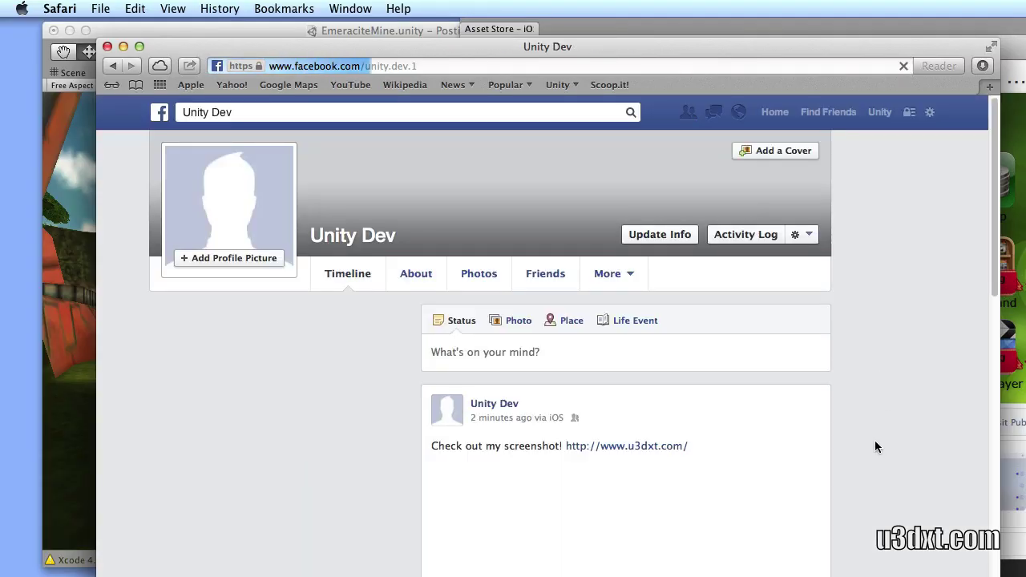
Open the 'Check out my screenshot!' post's image and view both shared game screenshots
scroll(874, 439, down, 3)
scroll(874, 437, down, 1)
scroll(874, 438, down, 2)
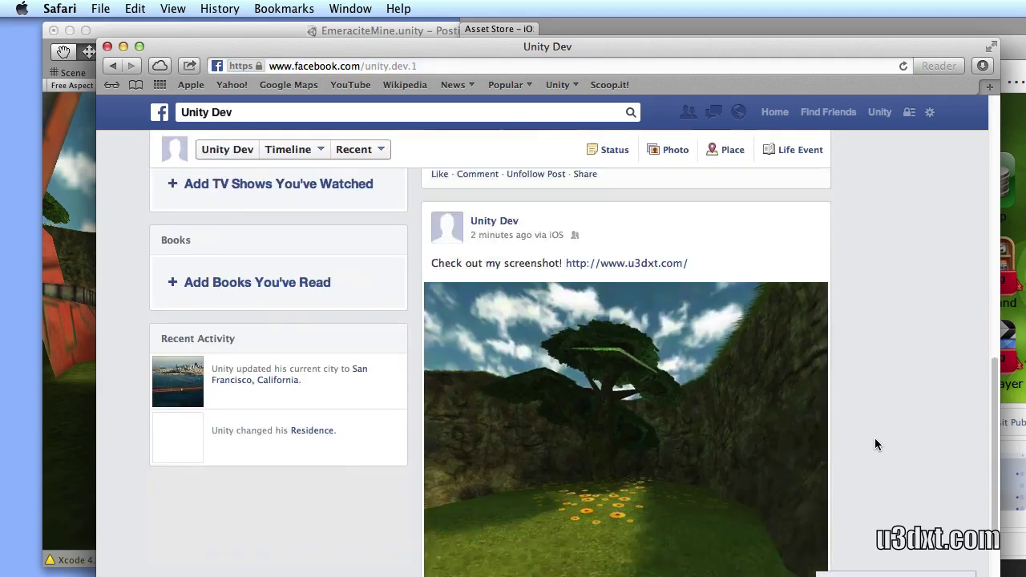
scroll(874, 441, down, 2)
click(680, 371)
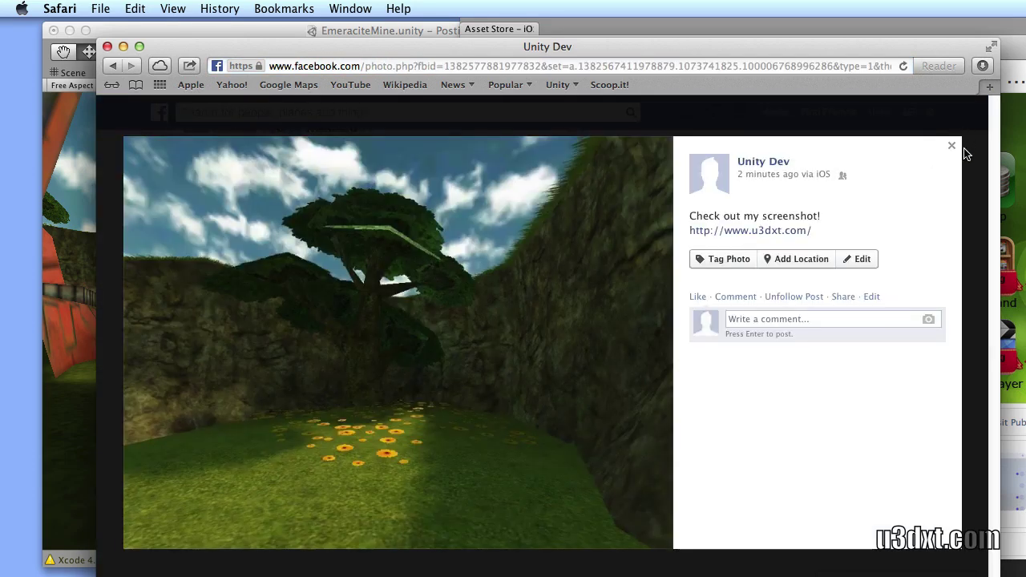
click(646, 351)
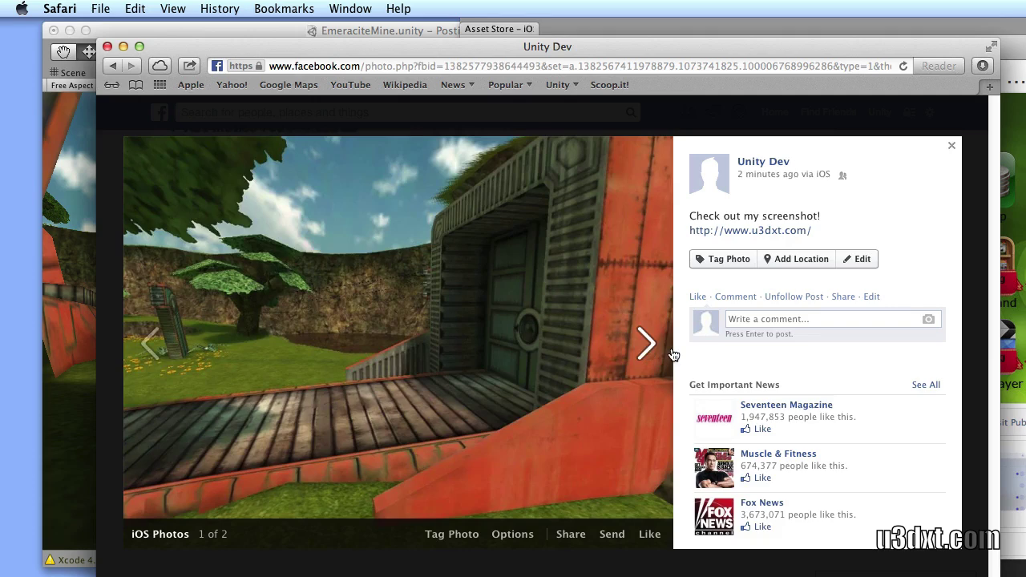